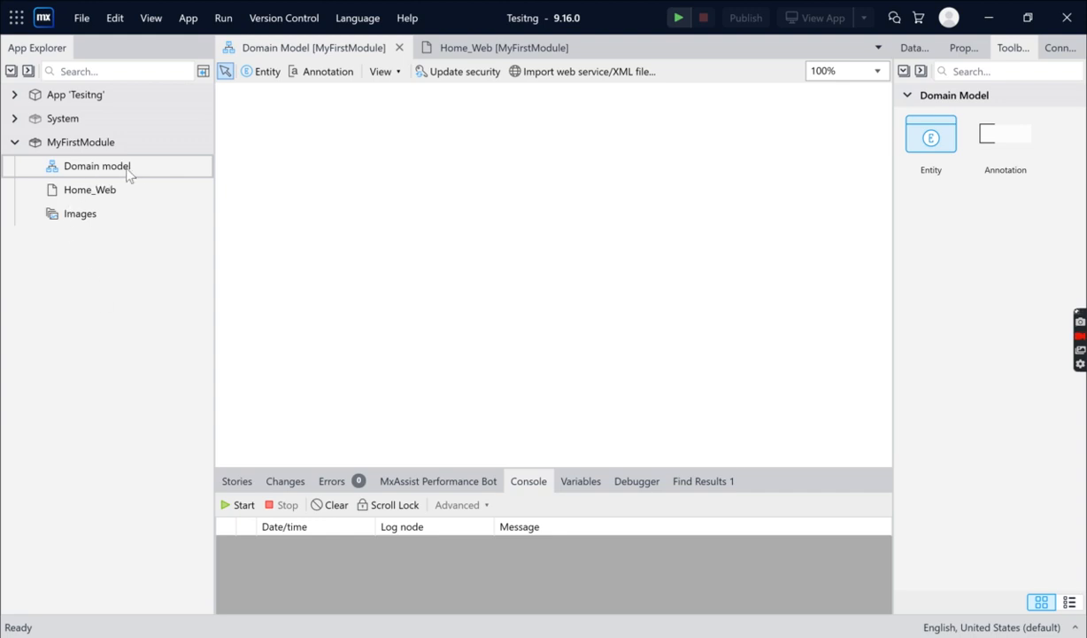
Add a new entity to the domain model of MyFirstModule
{"action": "left_click", "coordinate": [79, 172]}
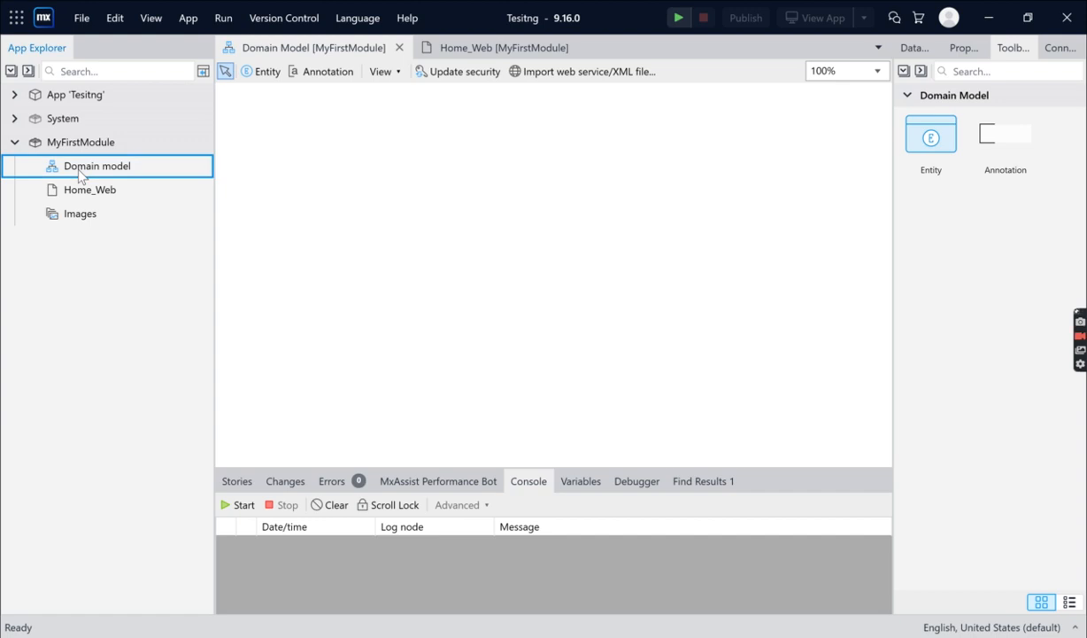
{"action": "left_click", "coordinate": [501, 199]}
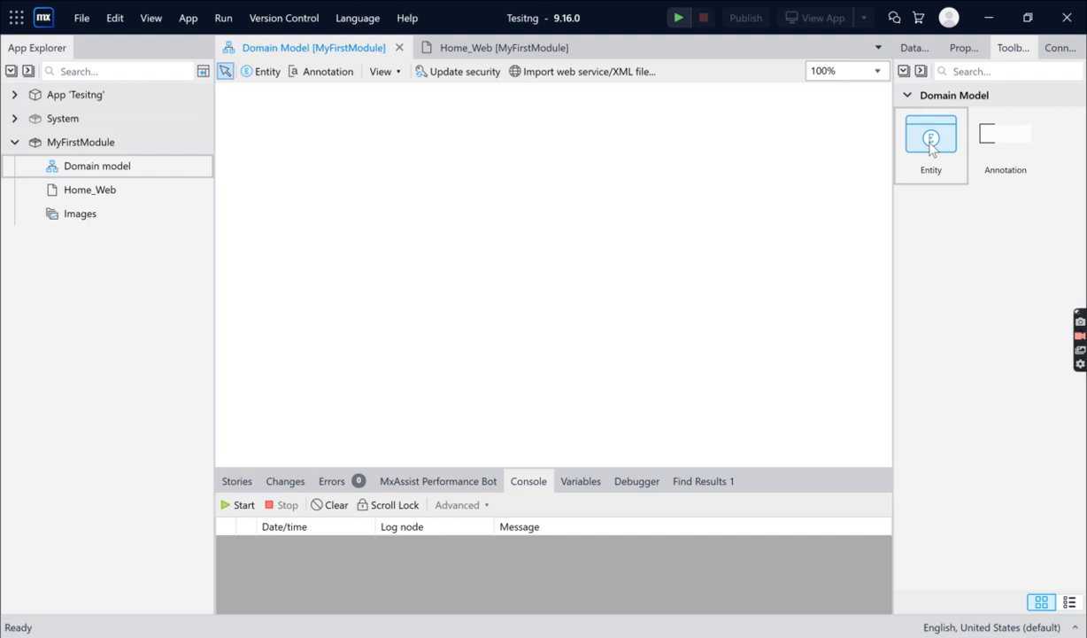
{"action": "left_click_drag", "start_coordinate": [932, 149], "coordinate": [317, 173]}
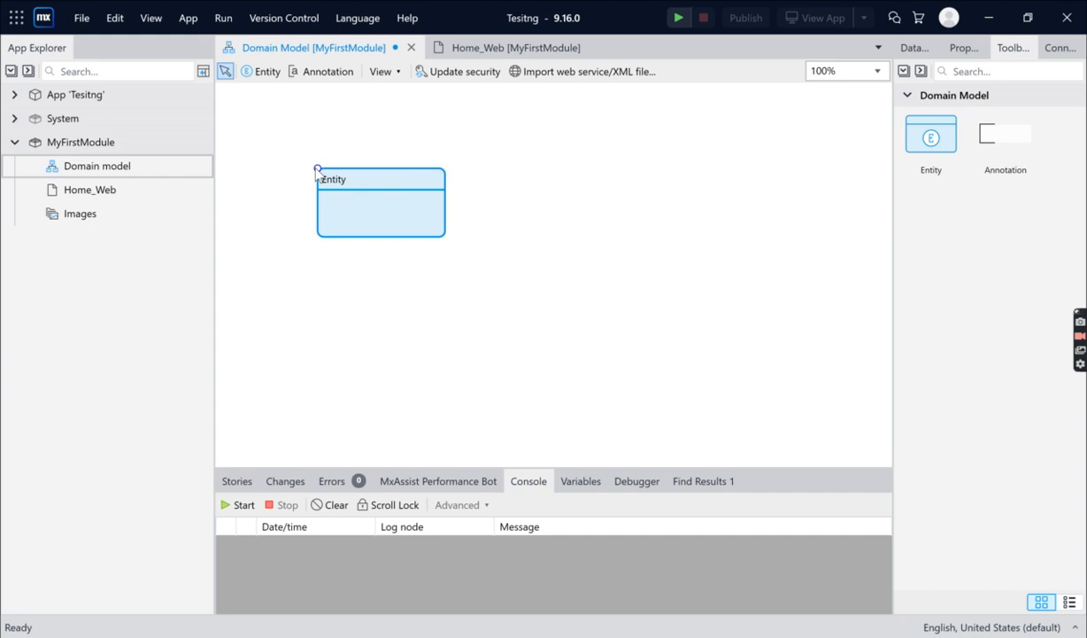
Rename the new entity as User in its properties
{"action": "double_click", "coordinate": [381, 184]}
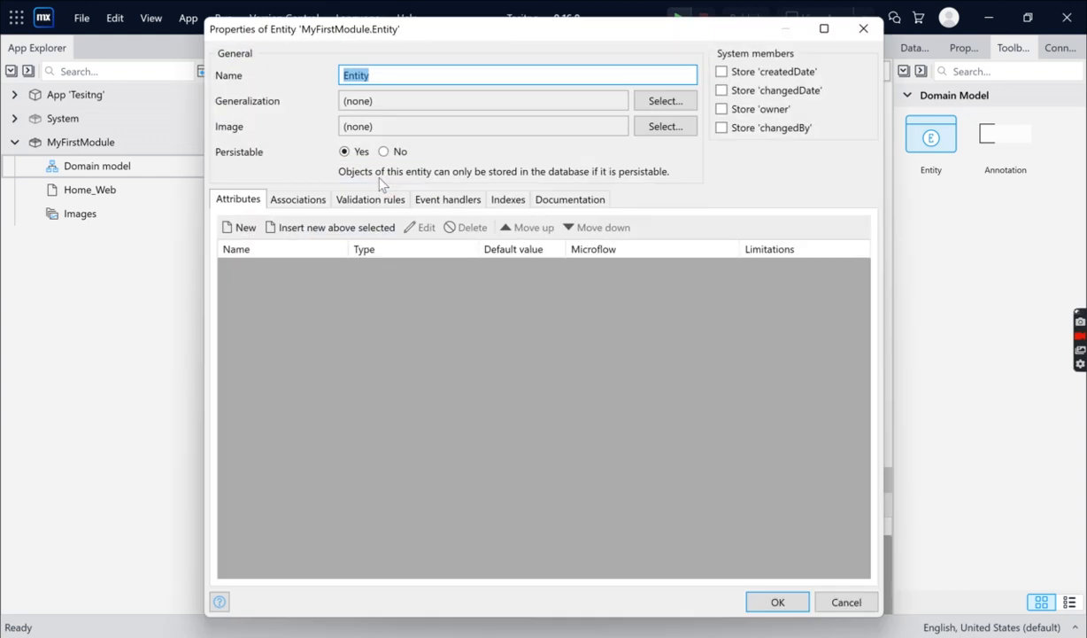
{"action": "left_click", "coordinate": [537, 76]}
{"action": "key", "text": "BackSpace"}
{"action": "key", "text": "BackSpace"}
{"action": "key", "text": "BackSpace"}
{"action": "key", "text": "BackSpace"}
{"action": "key", "text": "BackSpace"}
{"action": "key", "text": "BackSpace"}
{"action": "type", "text": "User"}
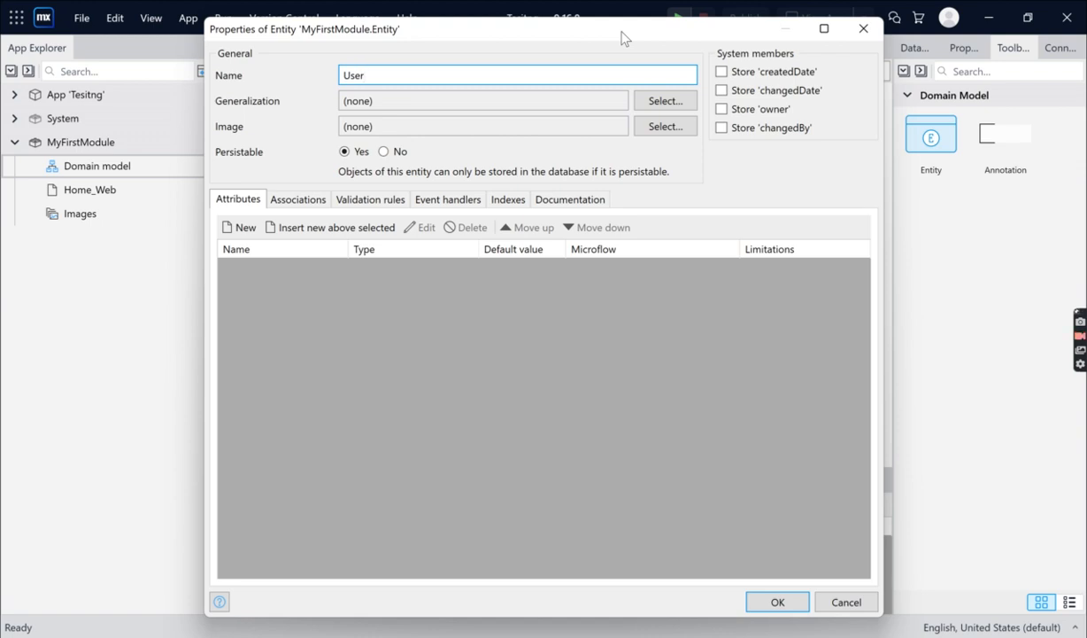
Add a String attribute called name to the User entity, keeping the default length and an empty default value
{"action": "left_click", "coordinate": [237, 229]}
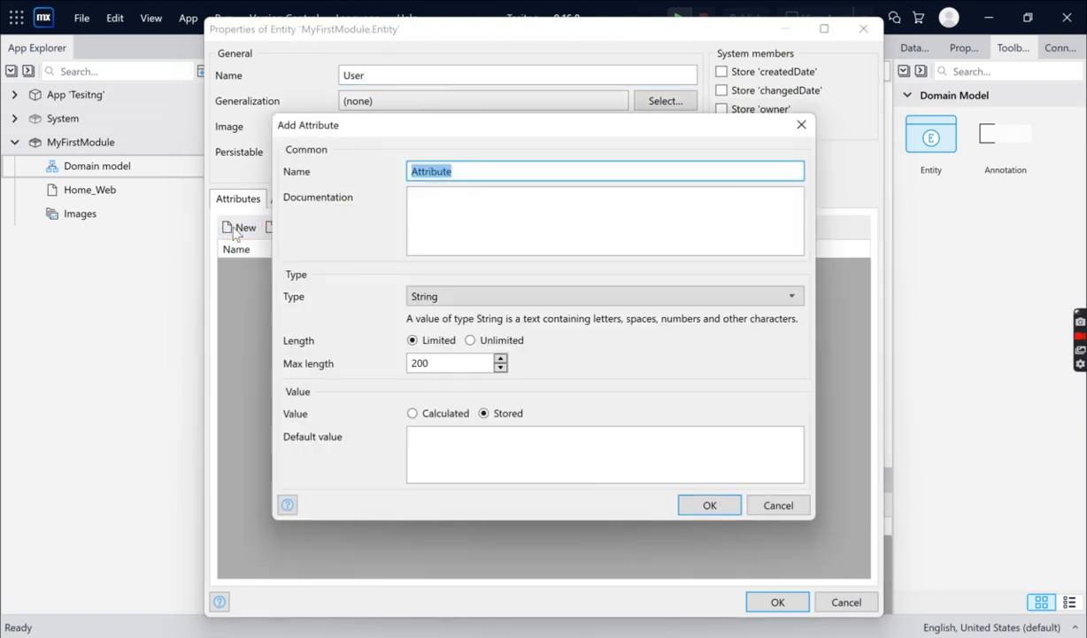
{"action": "type", "text": "name"}
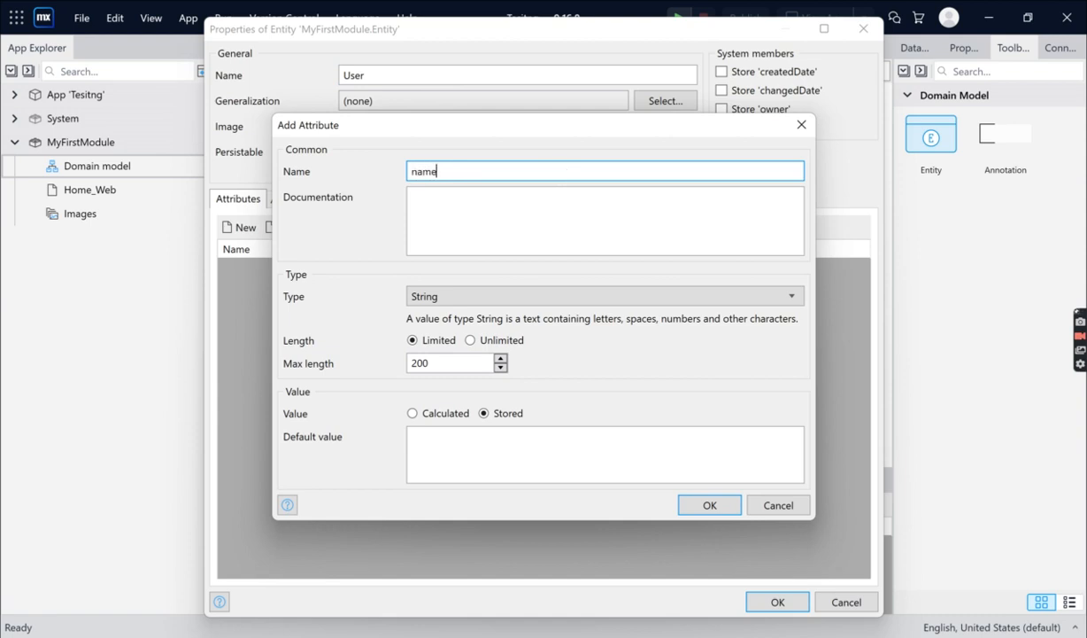
{"action": "left_click", "coordinate": [473, 209]}
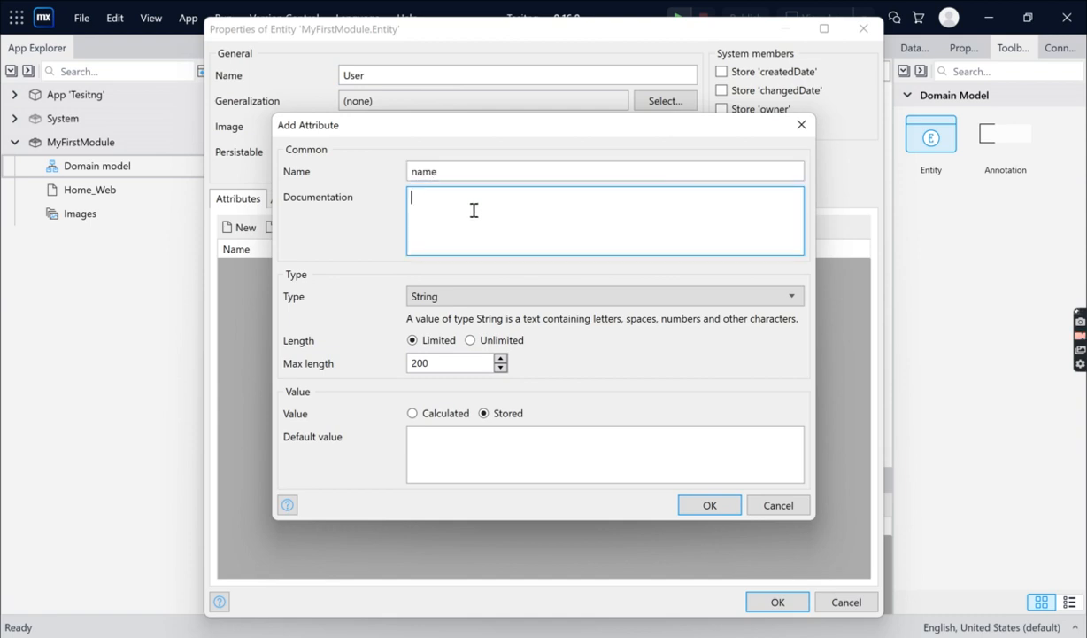
{"action": "left_click", "coordinate": [453, 296]}
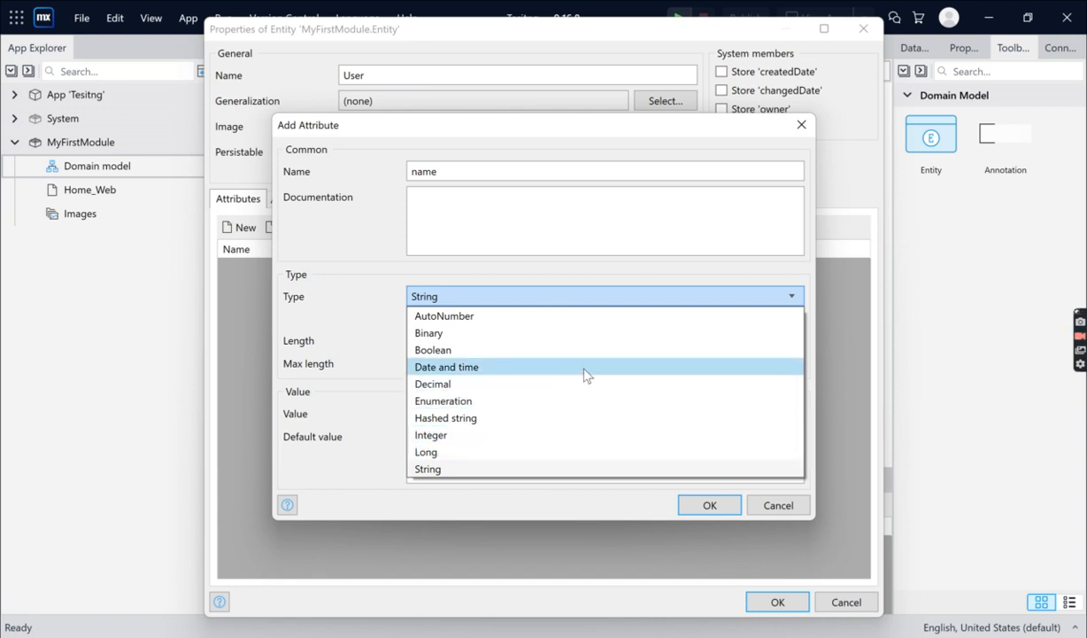
{"action": "left_click", "coordinate": [643, 267]}
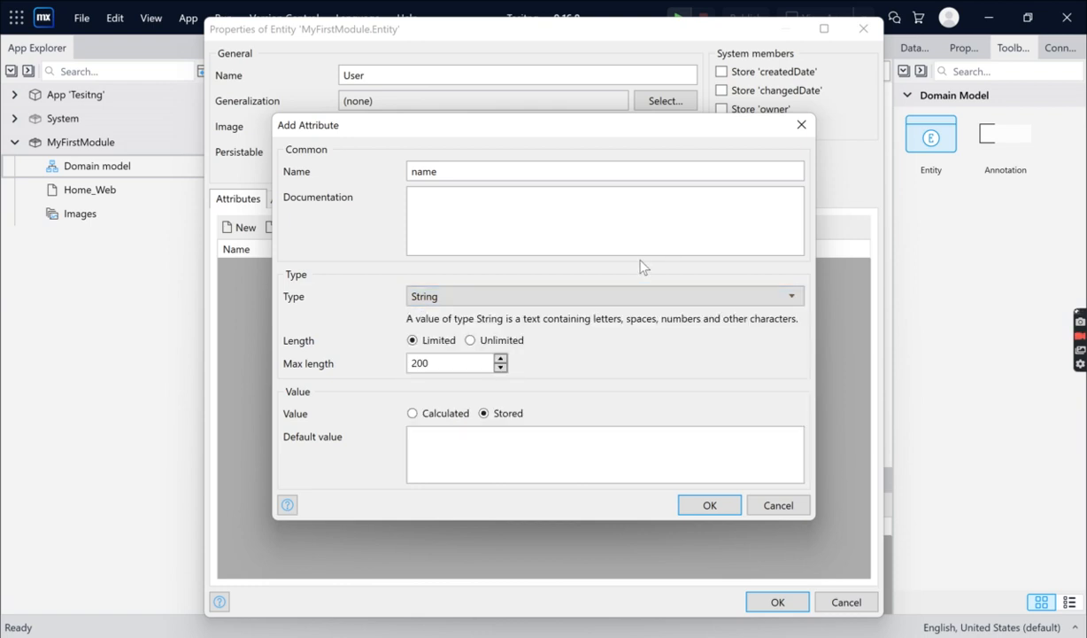
{"action": "left_click", "coordinate": [515, 216]}
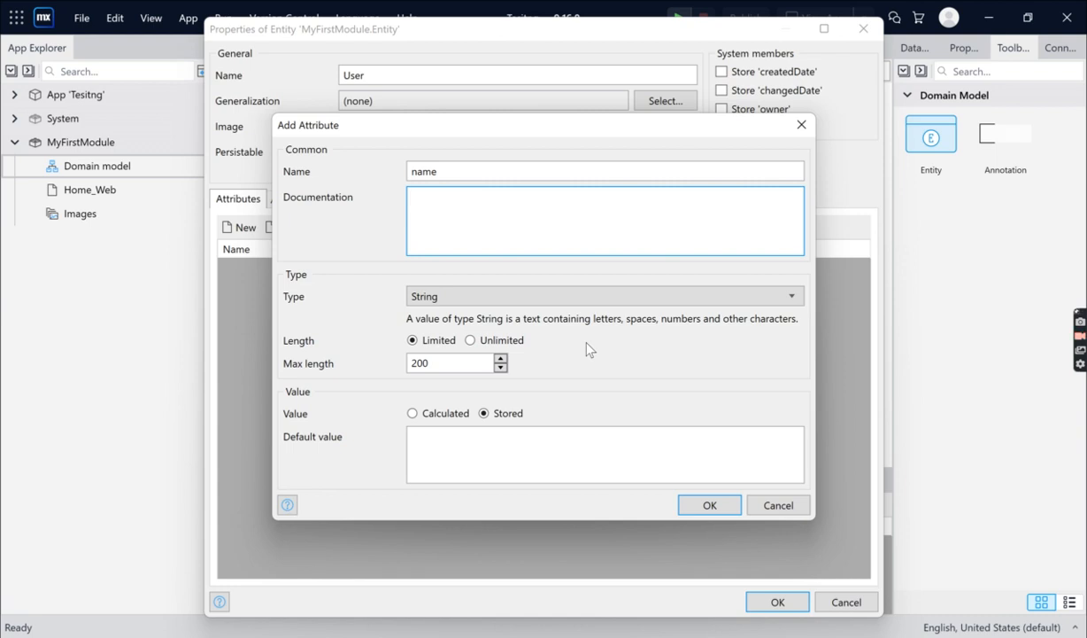
{"action": "double_click", "coordinate": [441, 364]}
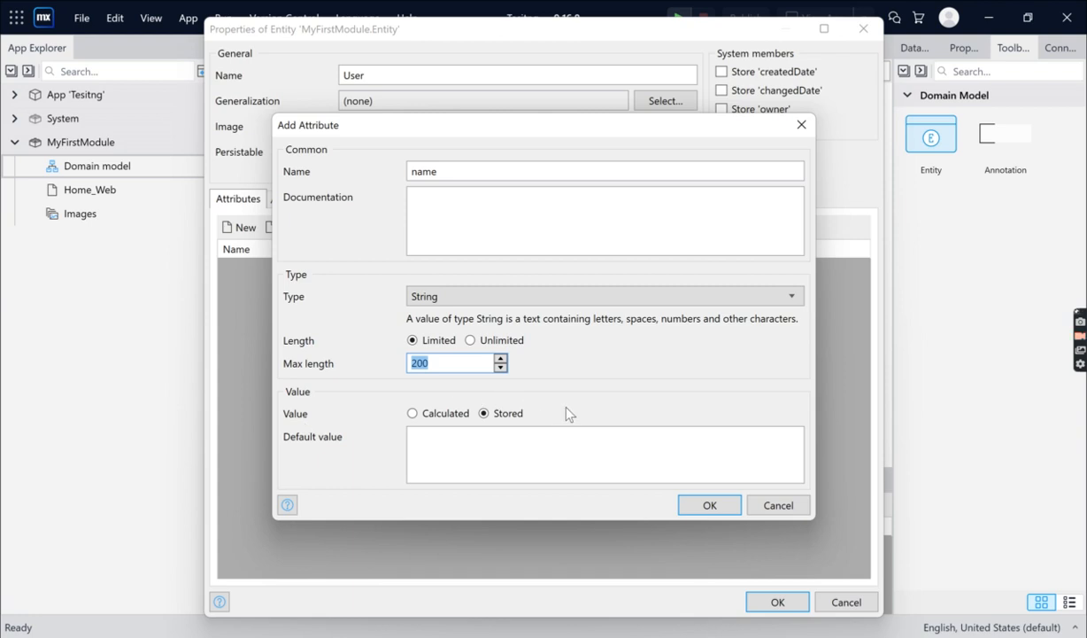
{"action": "left_click", "coordinate": [480, 451]}
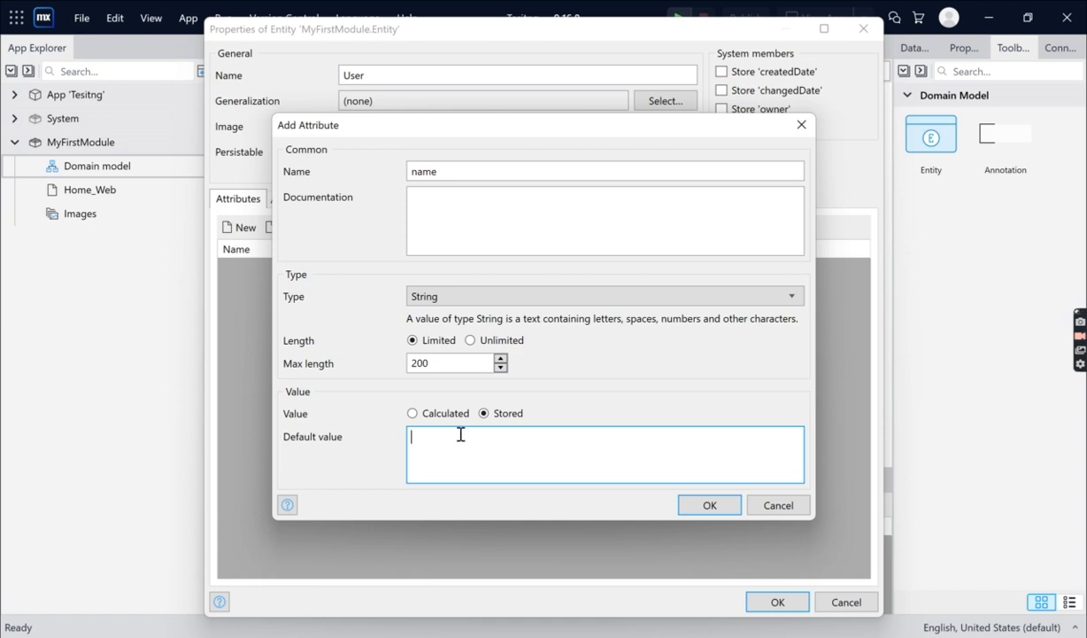
{"action": "left_click", "coordinate": [554, 169]}
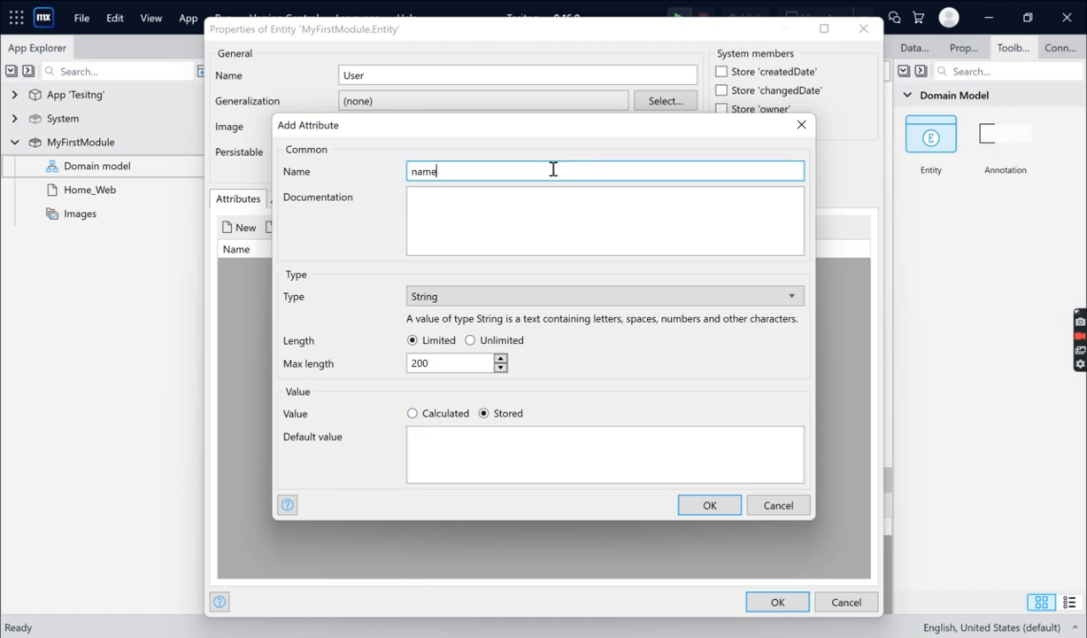
{"action": "left_click", "coordinate": [451, 440]}
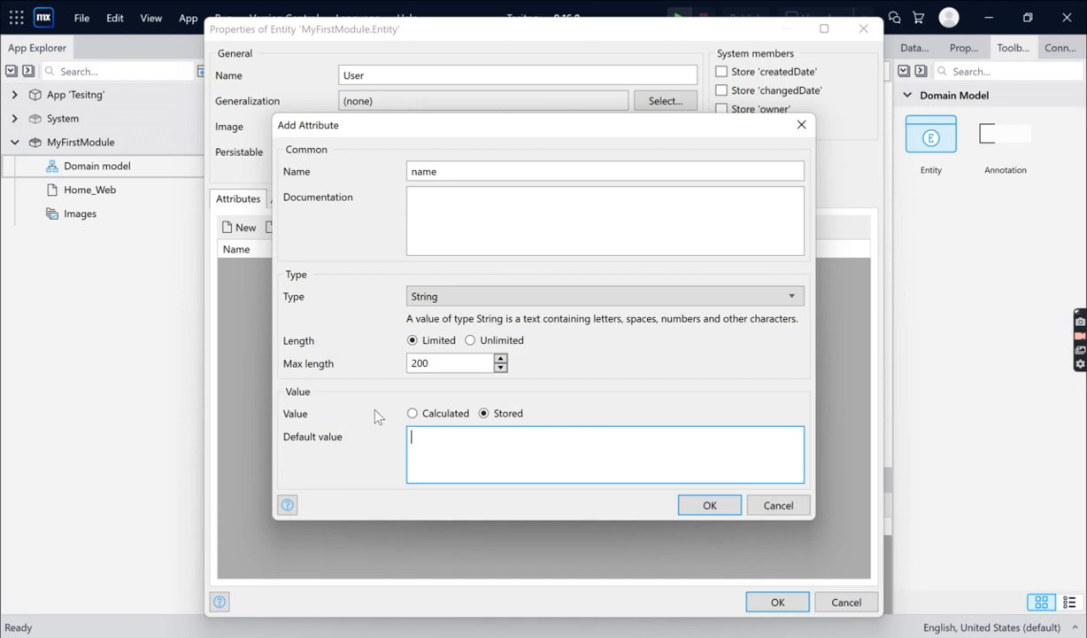
{"action": "left_click", "coordinate": [687, 506]}
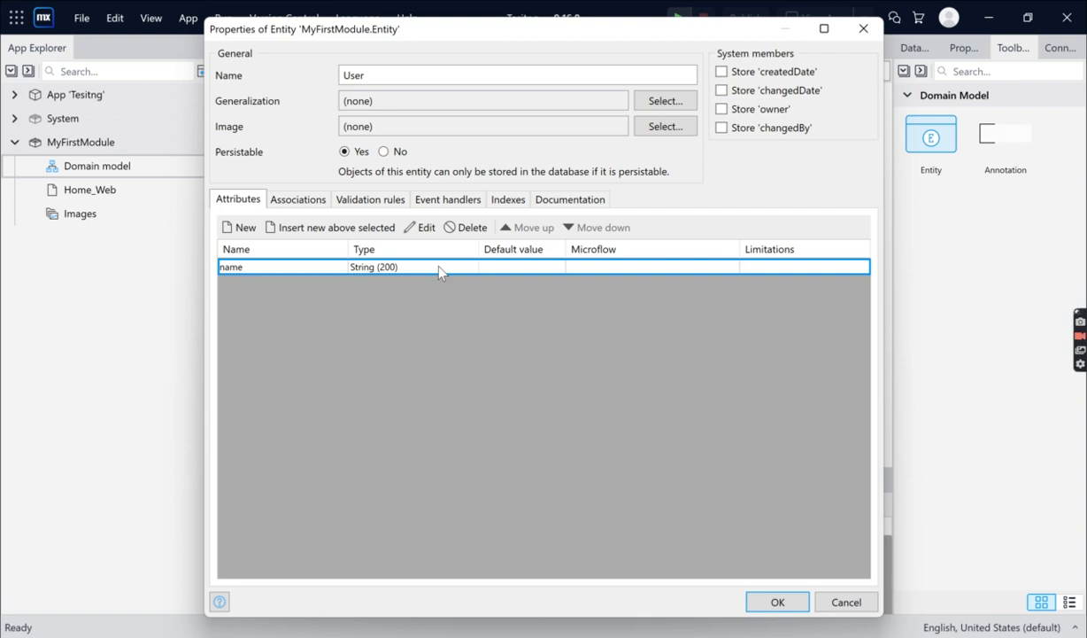
Add an Integer attribute called age to the User entity and clear its default value
{"action": "left_click", "coordinate": [241, 229]}
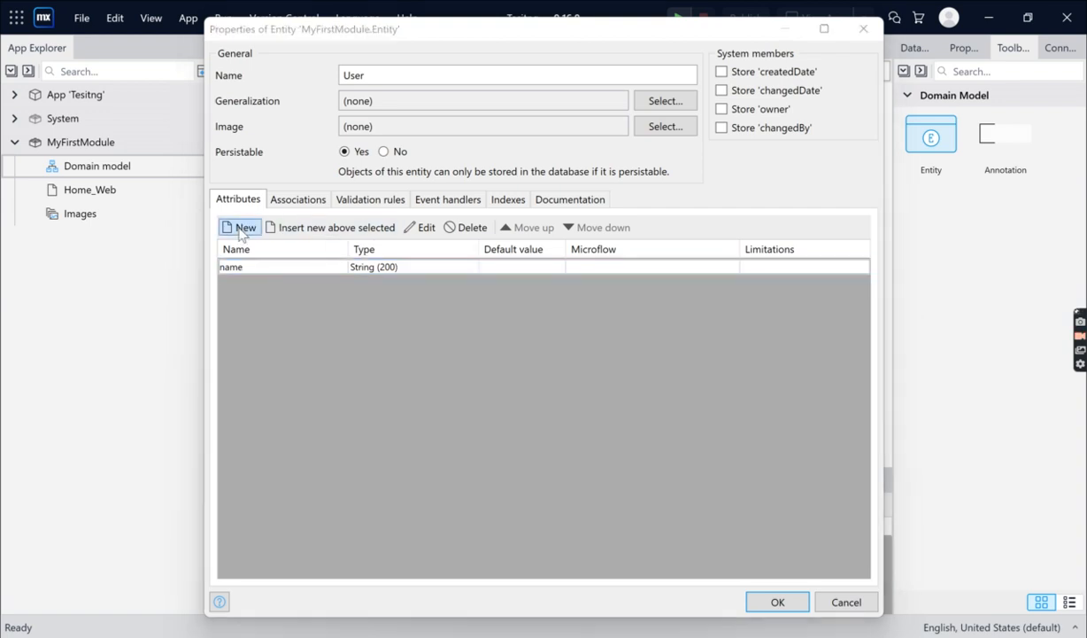
{"action": "left_click", "coordinate": [537, 172]}
{"action": "key", "text": "ctrl+a"}
{"action": "key", "text": "BackSpace"}
{"action": "type", "text": "age"}
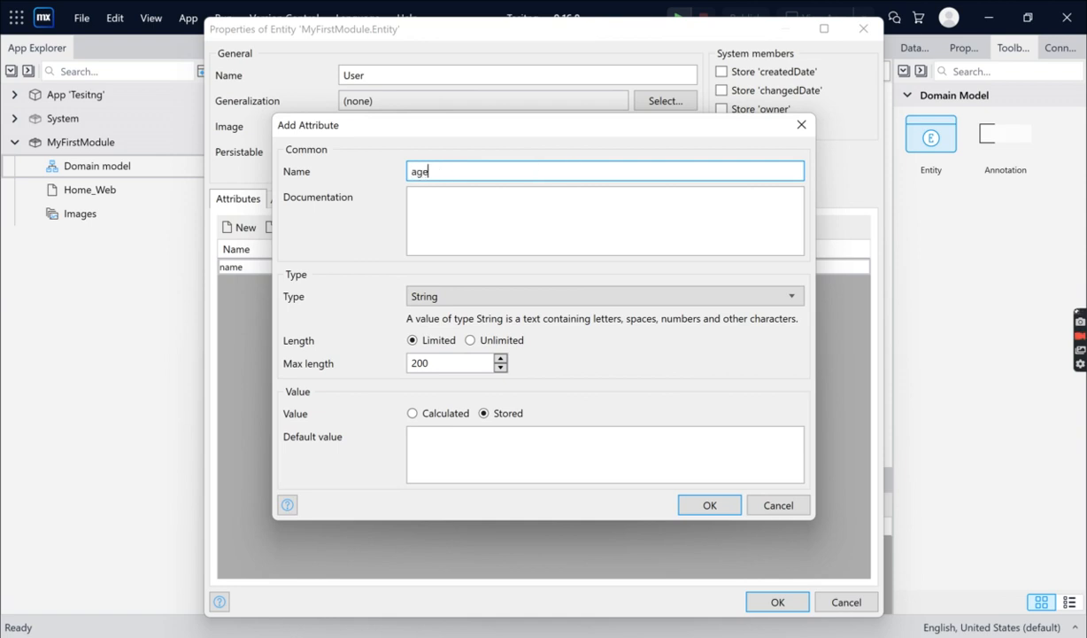
{"action": "left_click", "coordinate": [483, 294]}
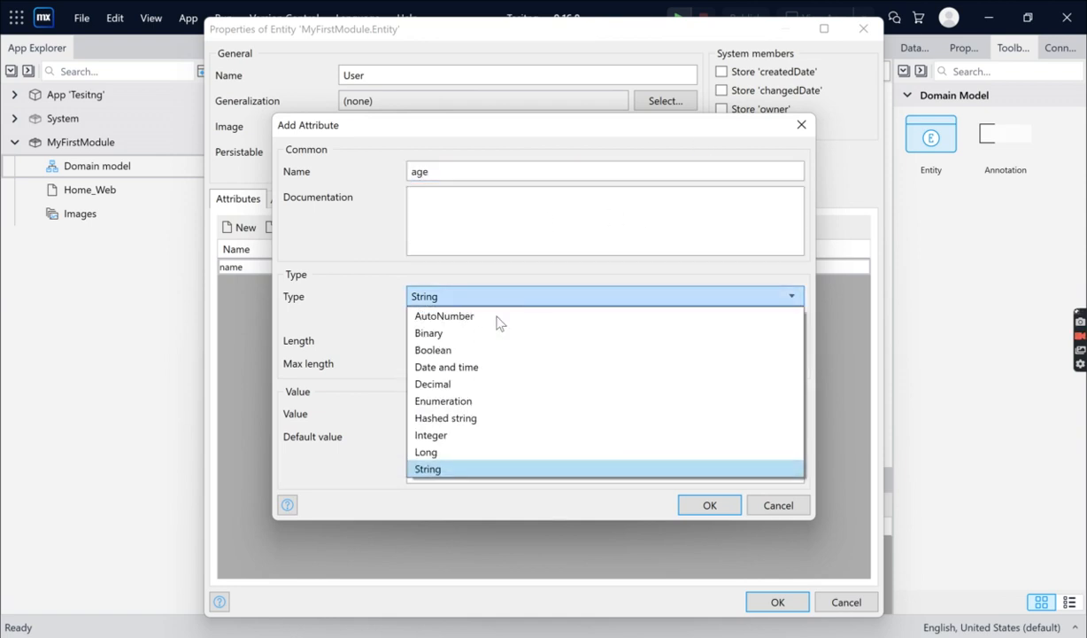
{"action": "left_click", "coordinate": [466, 435]}
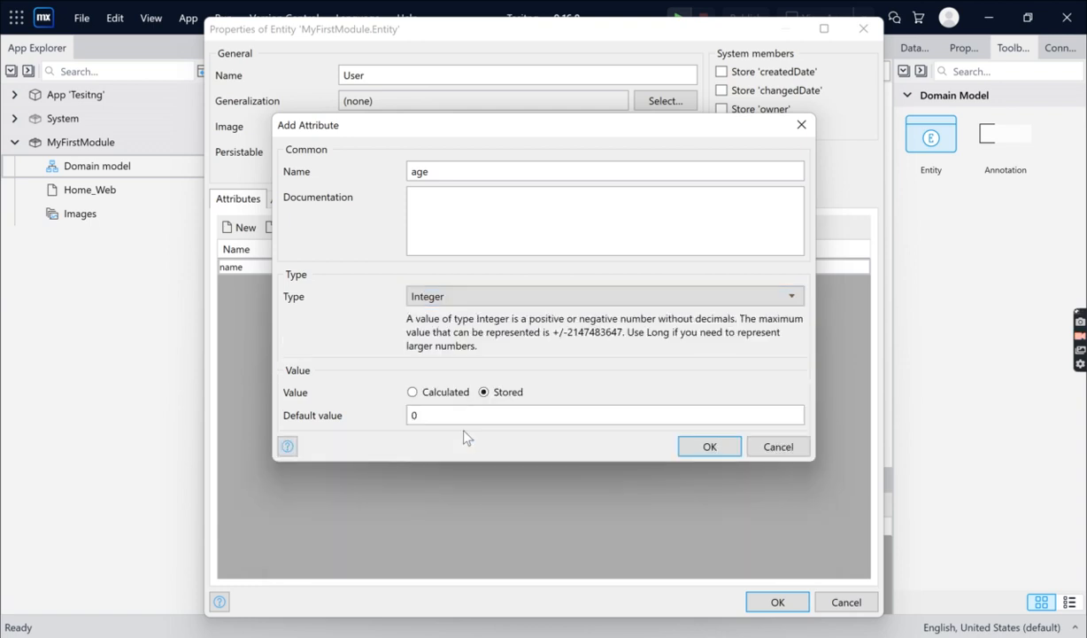
{"action": "left_click", "coordinate": [577, 421]}
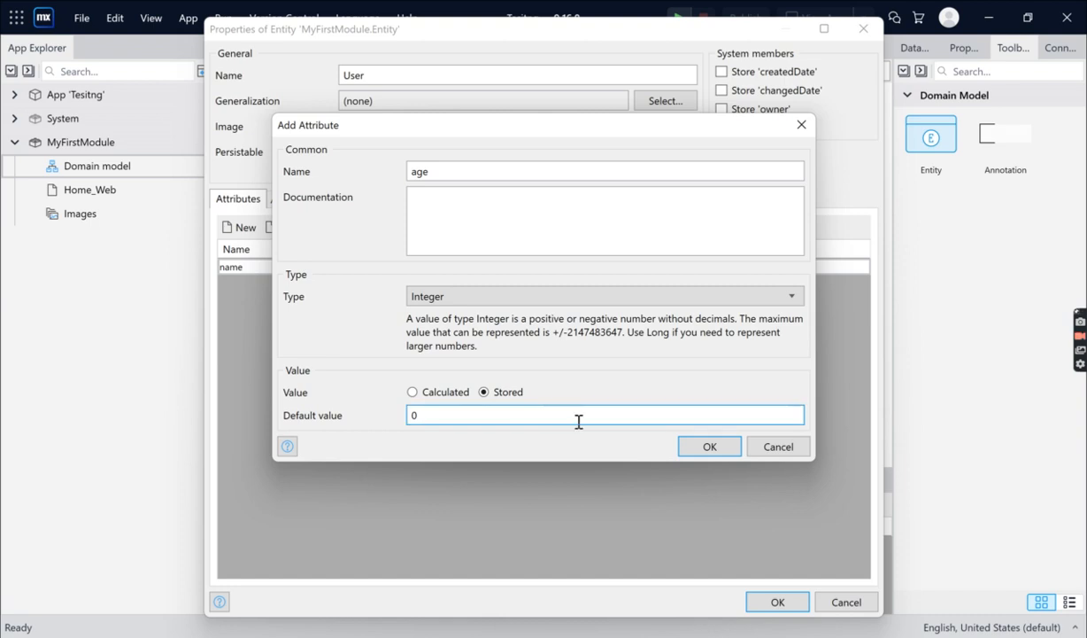
{"action": "key", "text": "BackSpace"}
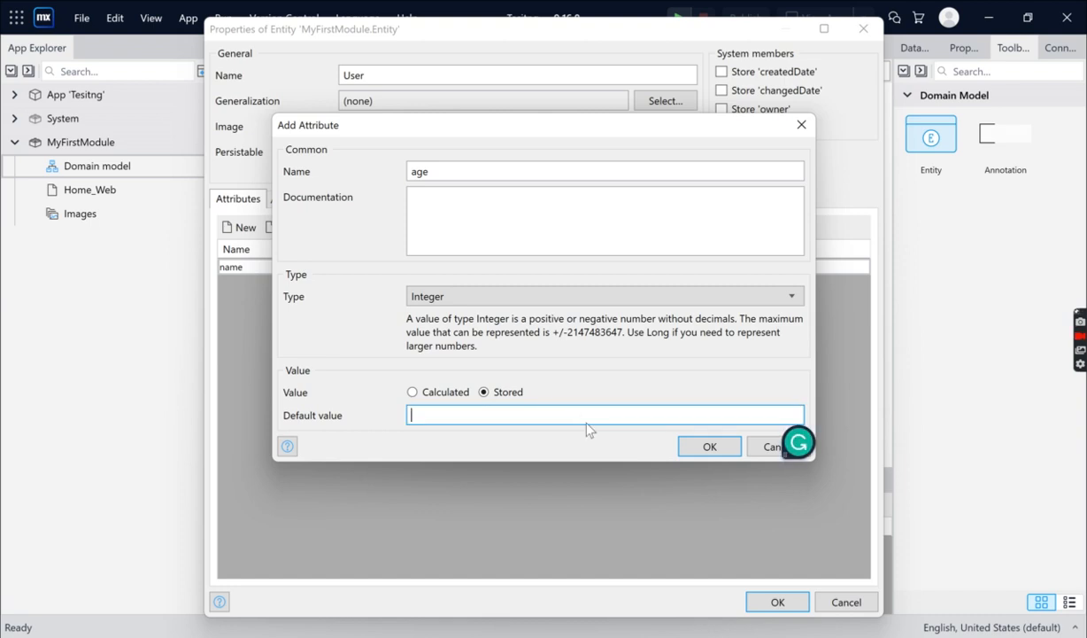
{"action": "left_click", "coordinate": [720, 451]}
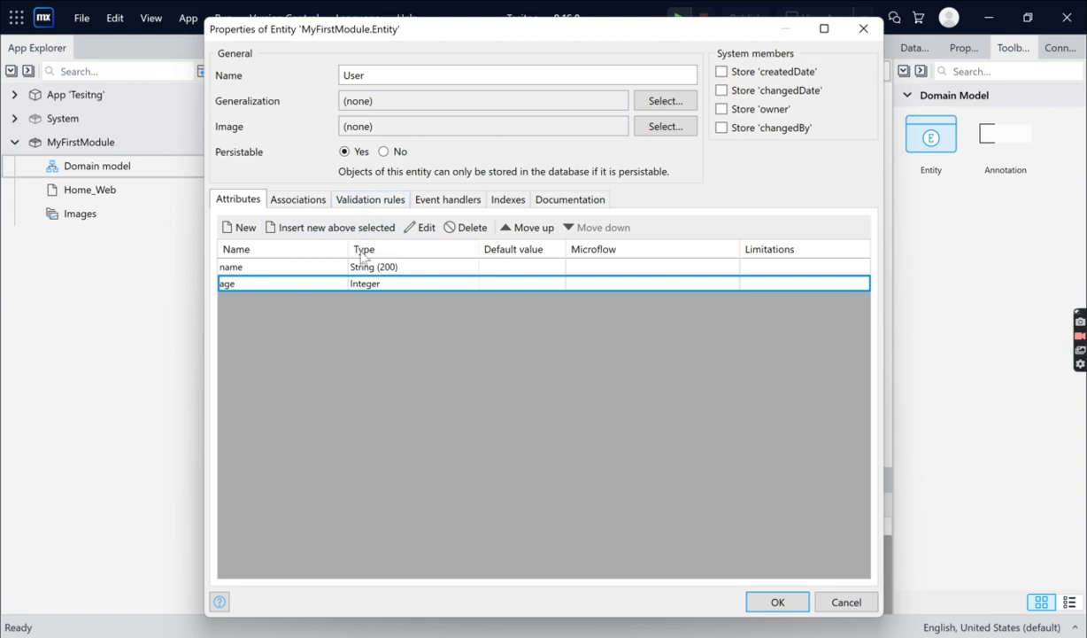
Start a new validation rule for the age attribute with the rule type Range
{"action": "left_click", "coordinate": [359, 202]}
{"action": "left_click", "coordinate": [243, 229]}
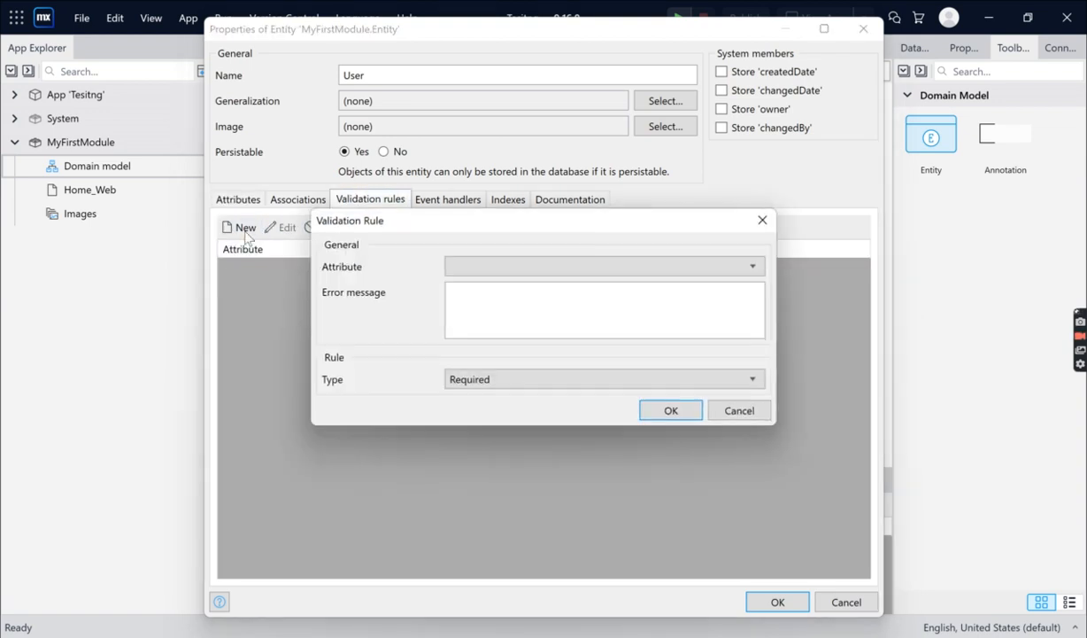
{"action": "left_click", "coordinate": [474, 268]}
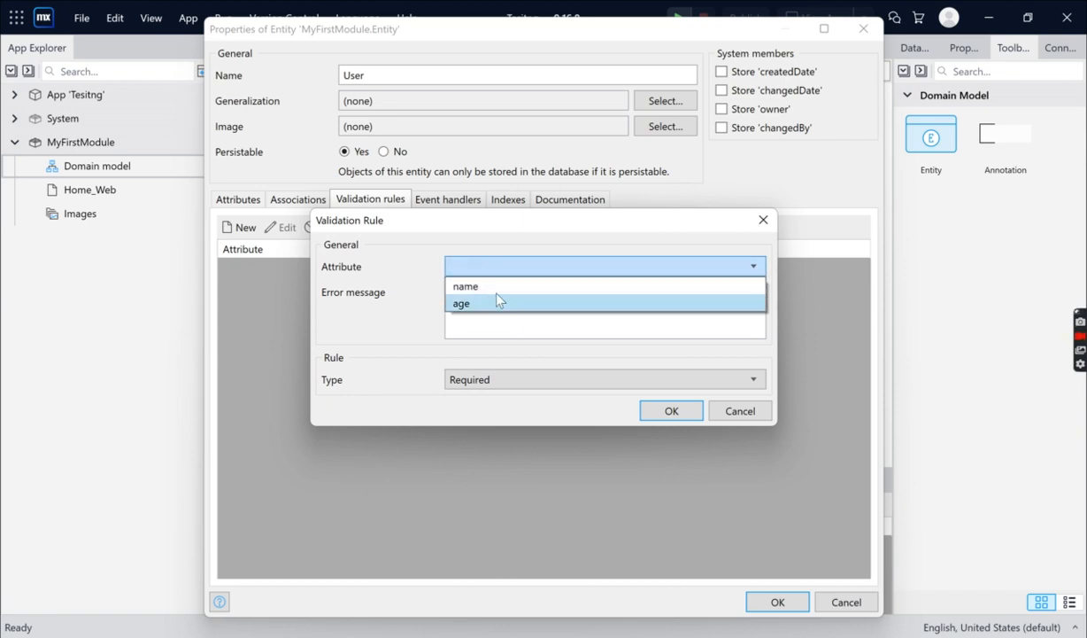
{"action": "left_click", "coordinate": [523, 304]}
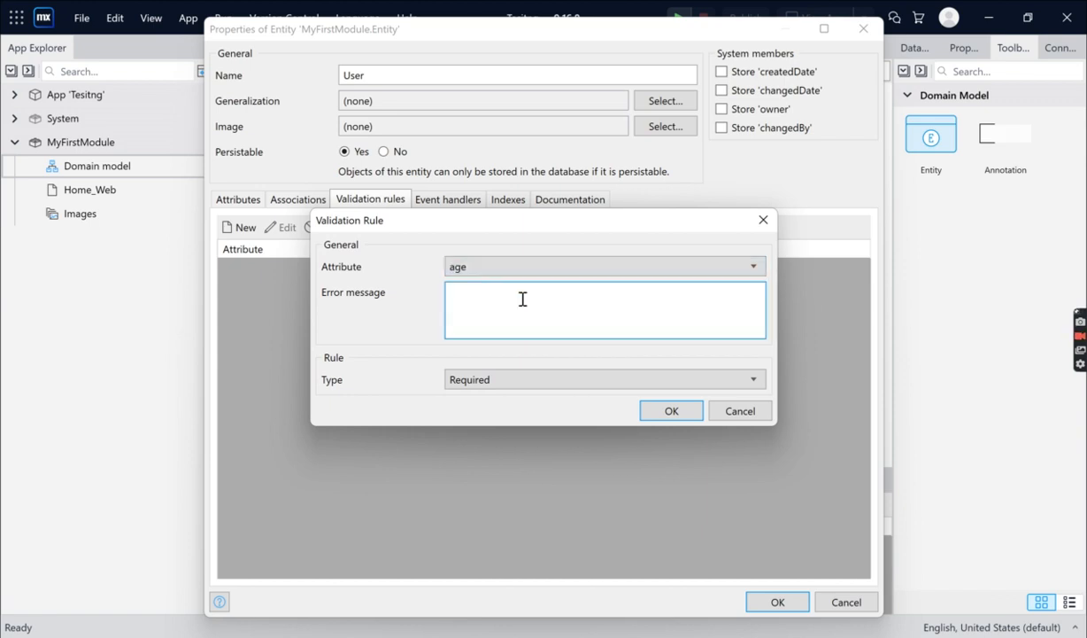
{"action": "left_click", "coordinate": [505, 380]}
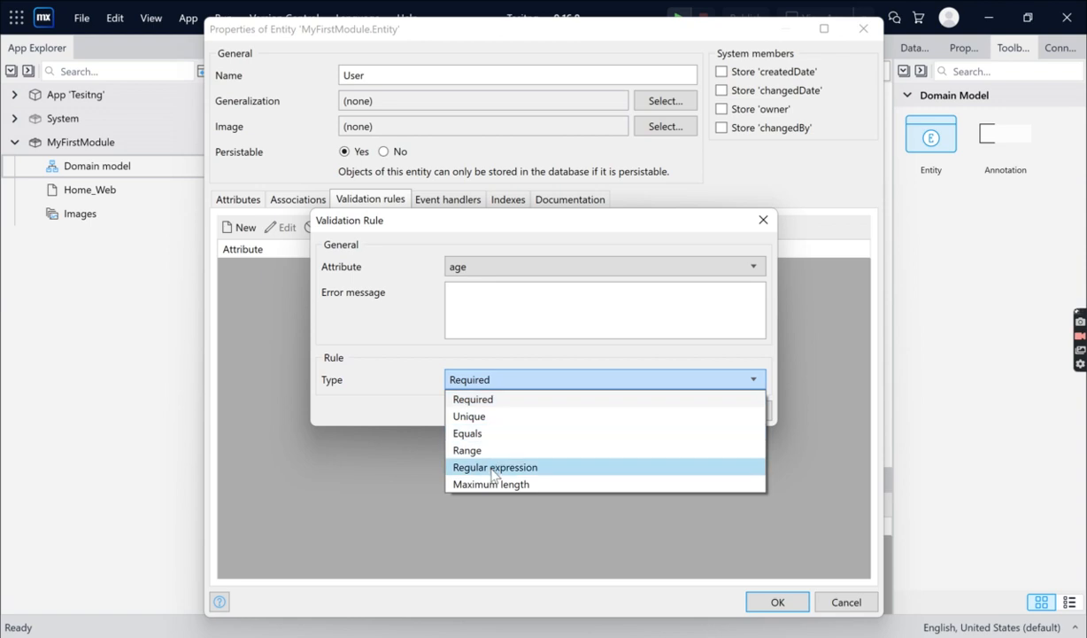
{"action": "left_click", "coordinate": [522, 453]}
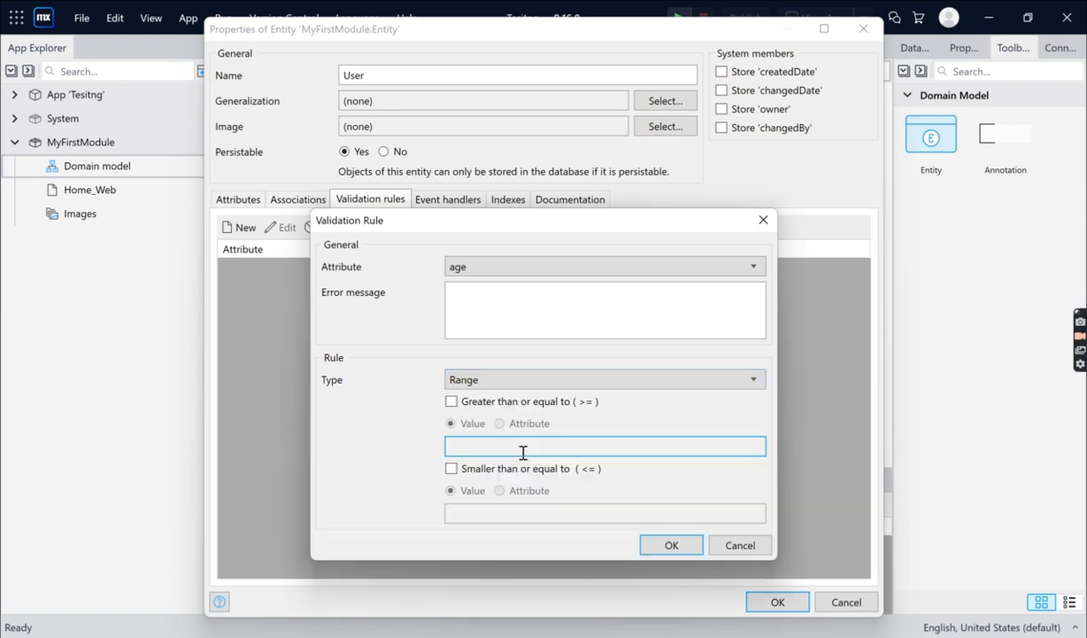
Limit the age range to values greater than or equal to 0 and smaller than or equal to 100, and save the rule
{"action": "left_click", "coordinate": [451, 402]}
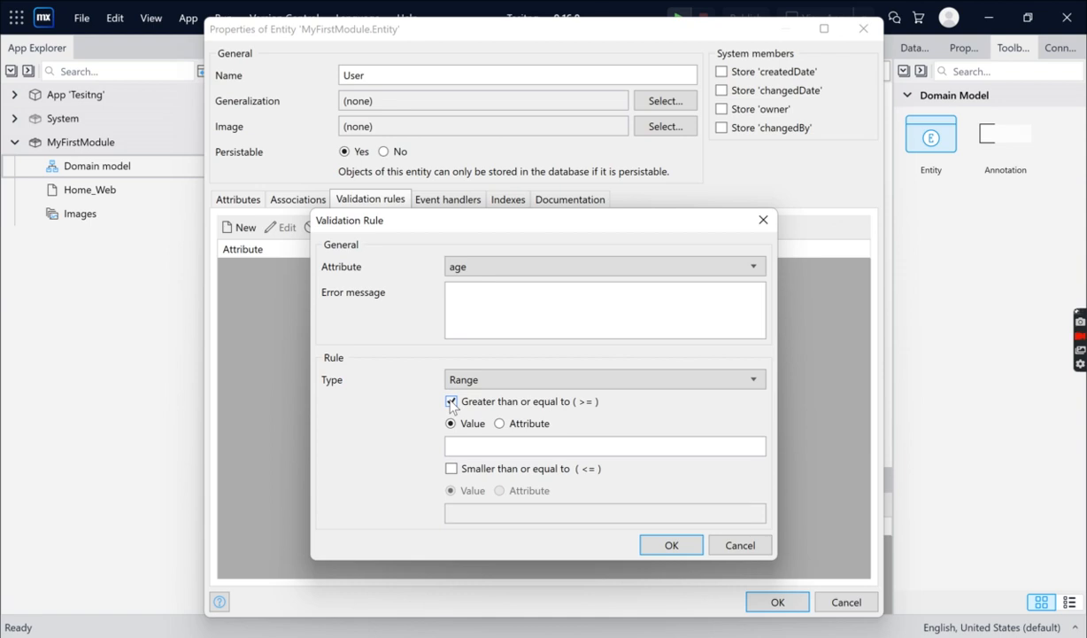
{"action": "left_click", "coordinate": [523, 444]}
{"action": "type", "text": "0"}
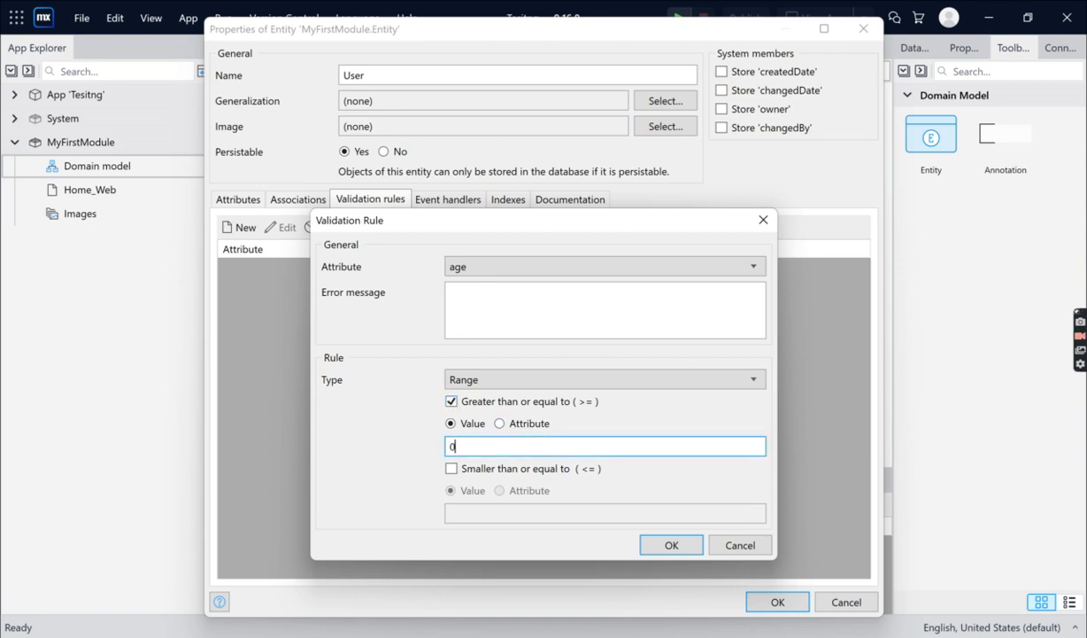
{"action": "left_click", "coordinate": [451, 468]}
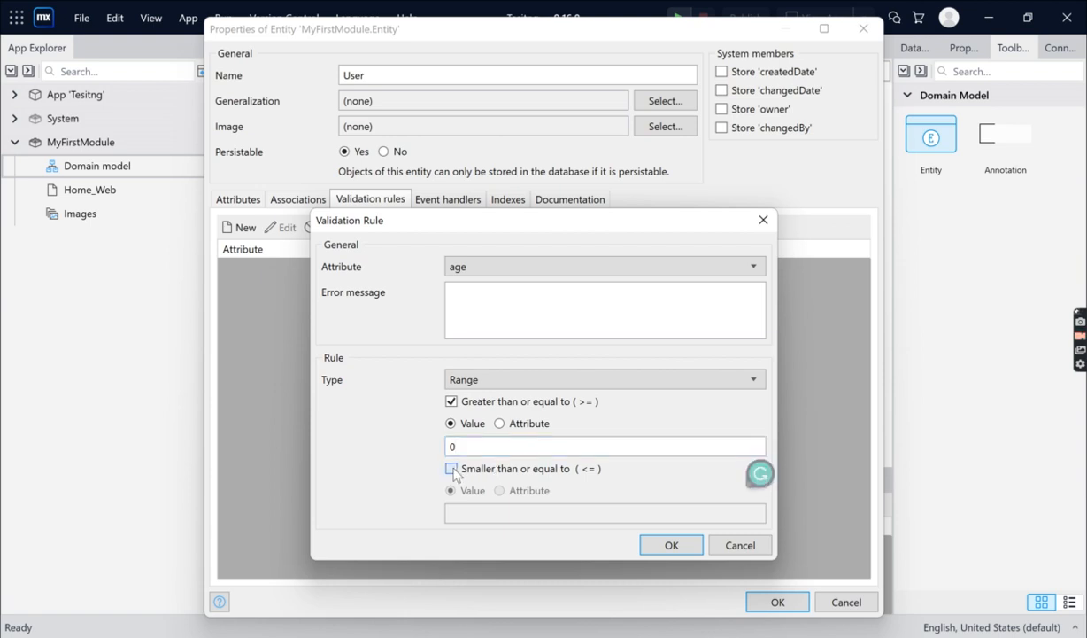
{"action": "left_click", "coordinate": [495, 516]}
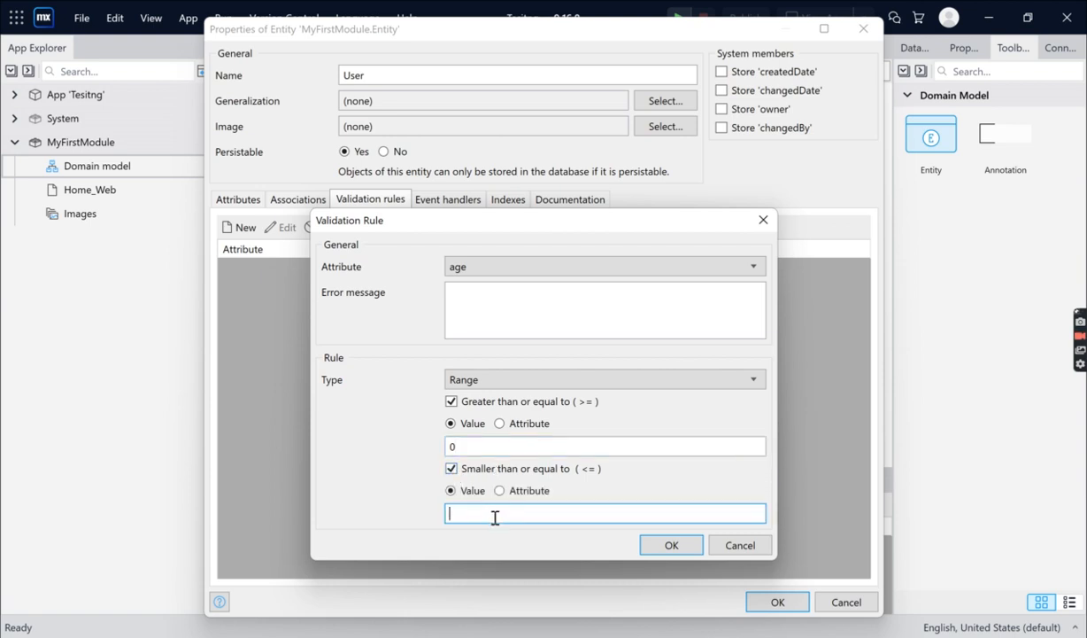
{"action": "type", "text": "100"}
{"action": "left_click", "coordinate": [671, 546]}
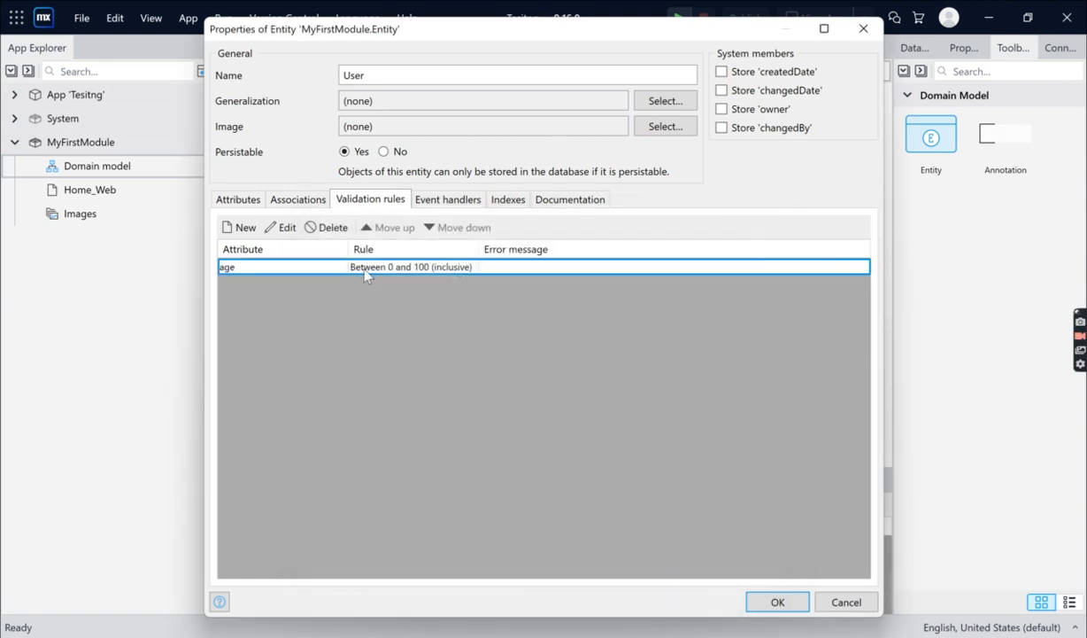
Review the age validation rule, and save the User entity in the domain model
{"action": "double_click", "coordinate": [436, 271]}
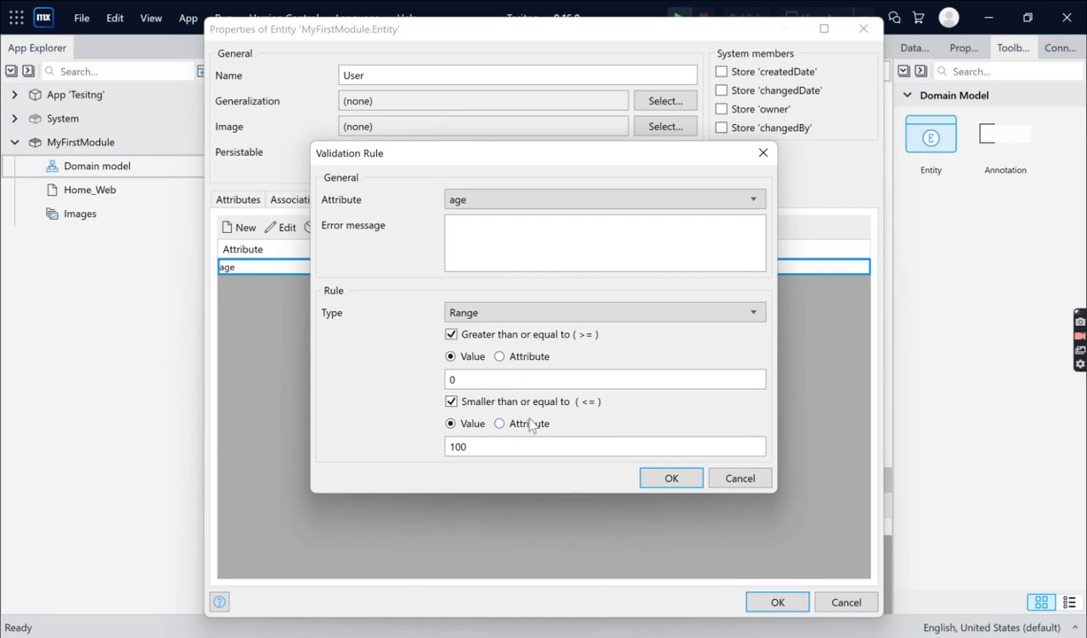
{"action": "left_click", "coordinate": [676, 233]}
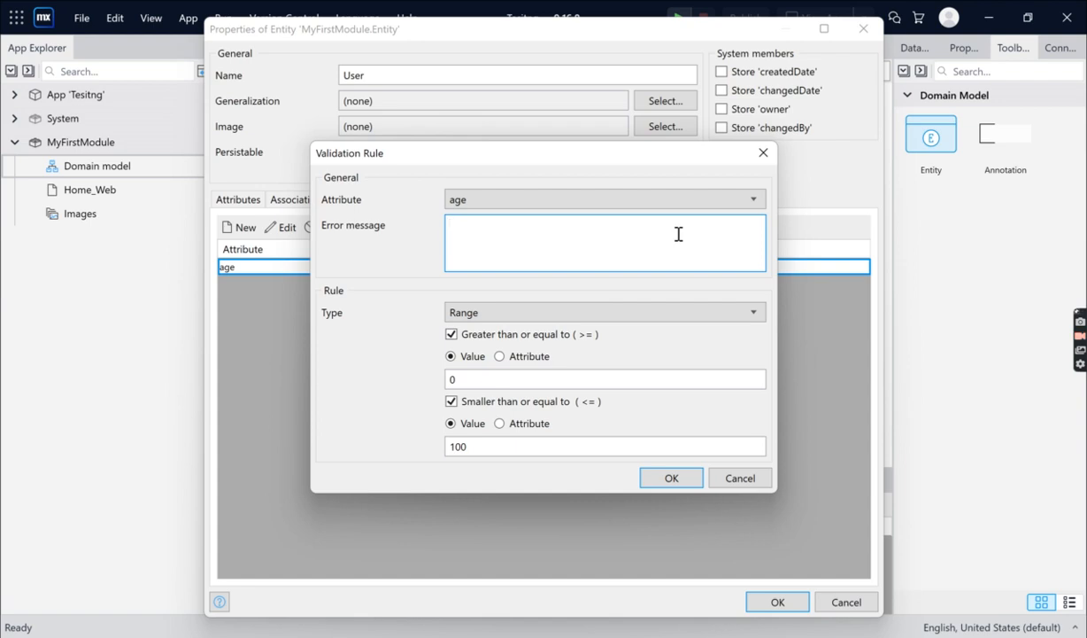
{"action": "left_click", "coordinate": [669, 479]}
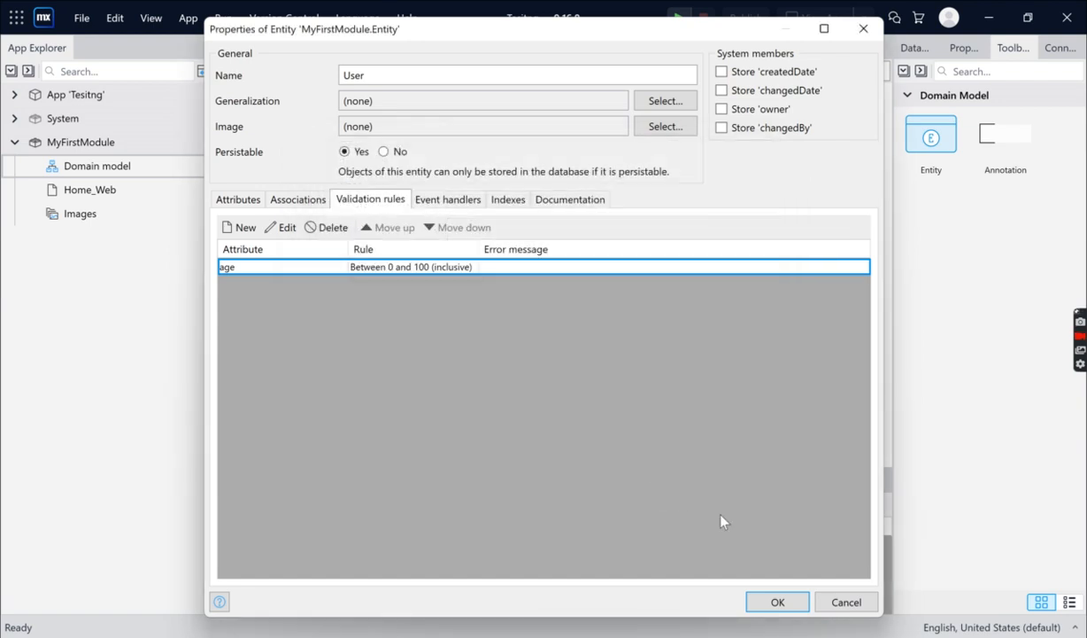
{"action": "left_click", "coordinate": [779, 602]}
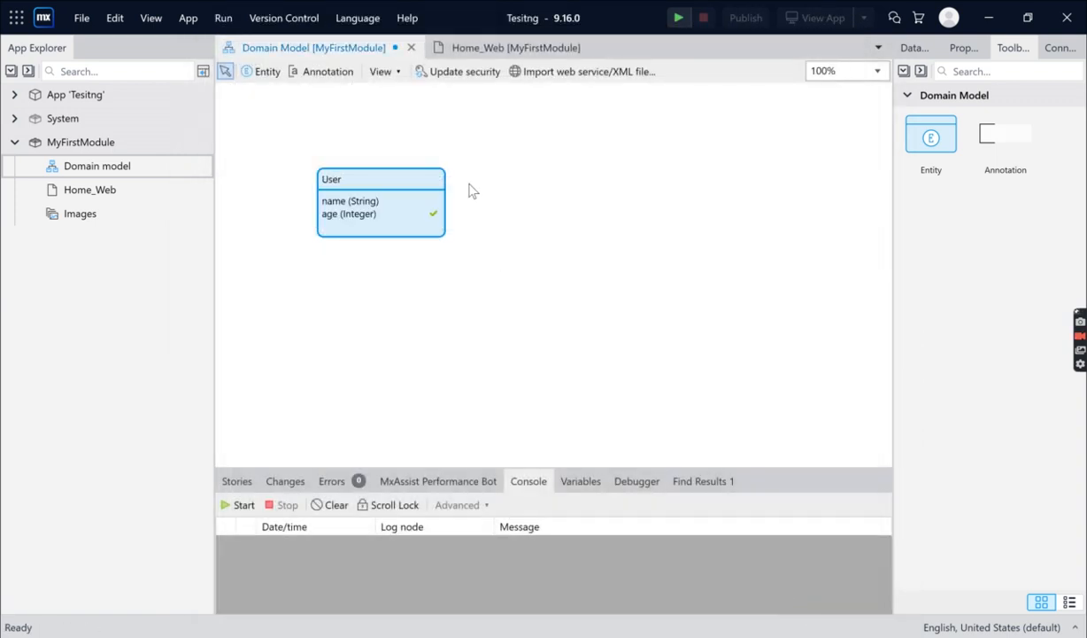
{"action": "key", "text": "ctrl+s"}
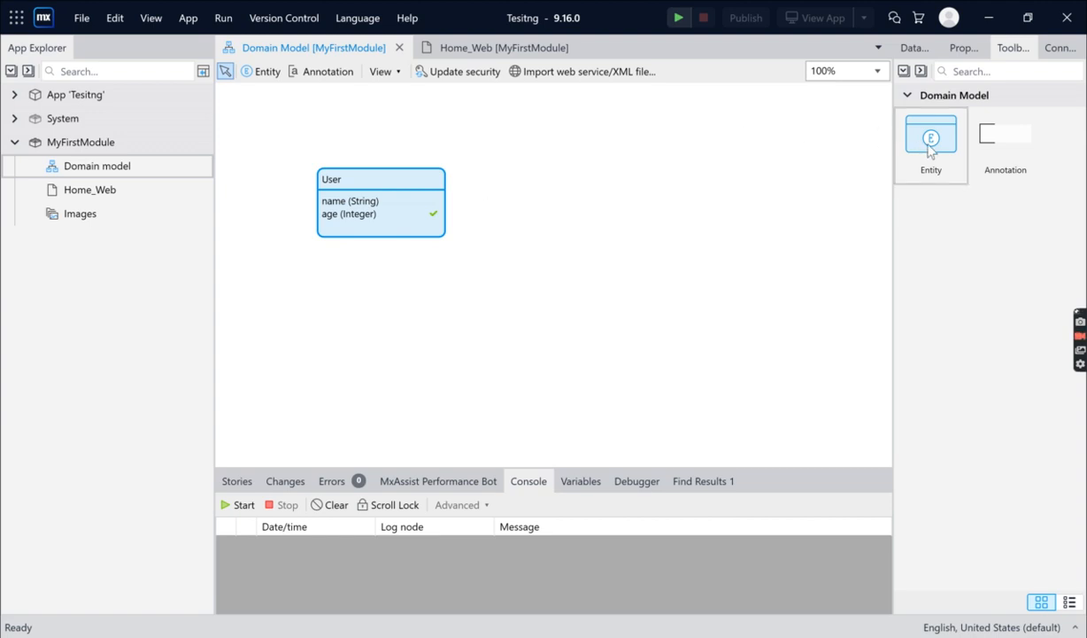
Add a second entity to the domain model, placed beside the User entity, and name it Address
{"action": "left_click_drag", "start_coordinate": [929, 151], "coordinate": [678, 195]}
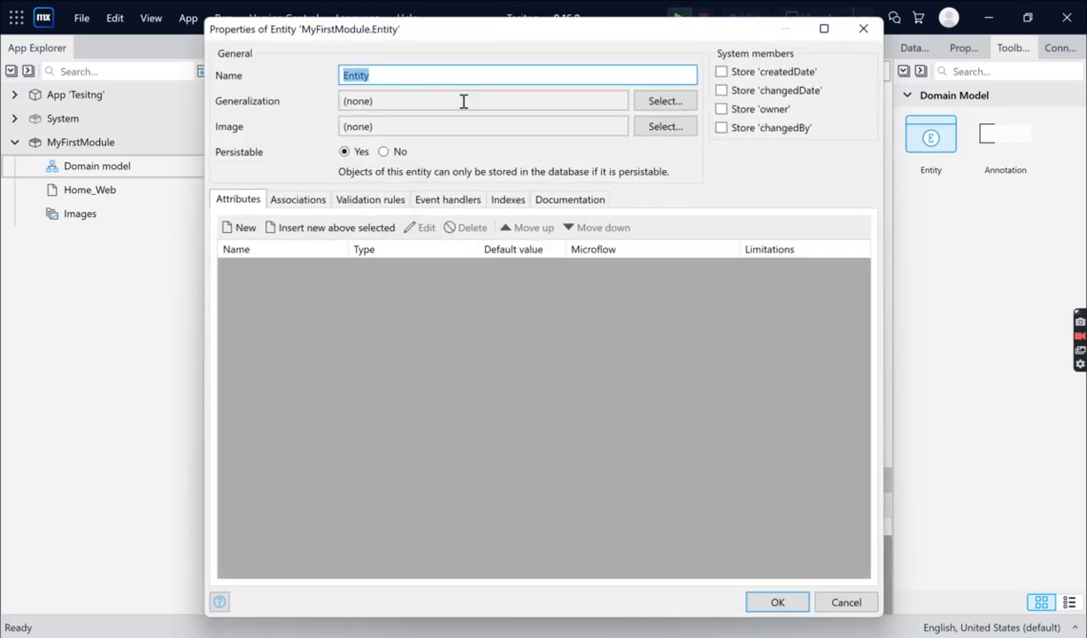
{"action": "left_click", "coordinate": [435, 75]}
{"action": "key", "text": "BackSpace"}
{"action": "key", "text": "BackSpace"}
{"action": "key", "text": "BackSpace"}
{"action": "key", "text": "BackSpace"}
{"action": "key", "text": "BackSpace"}
{"action": "key", "text": "BackSpace"}
{"action": "type", "text": "Address"}
Enable storing all four system members for the Address entity: createdDate, changedDate, owner and changedBy
{"action": "left_click", "coordinate": [722, 90]}
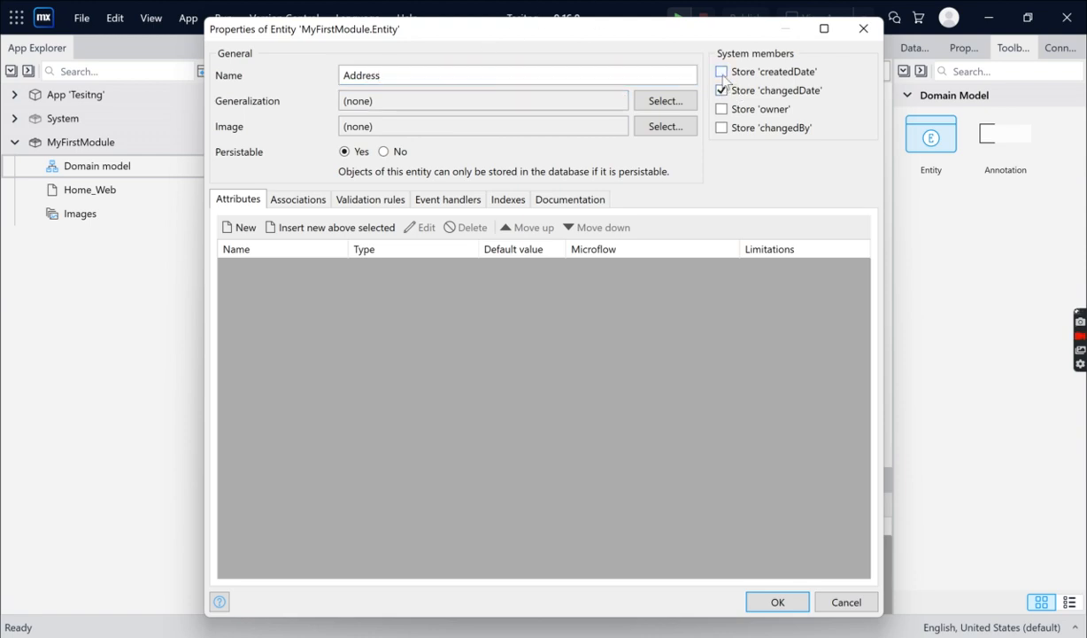
{"action": "left_click", "coordinate": [722, 72]}
{"action": "left_click", "coordinate": [721, 109]}
{"action": "left_click", "coordinate": [722, 129]}
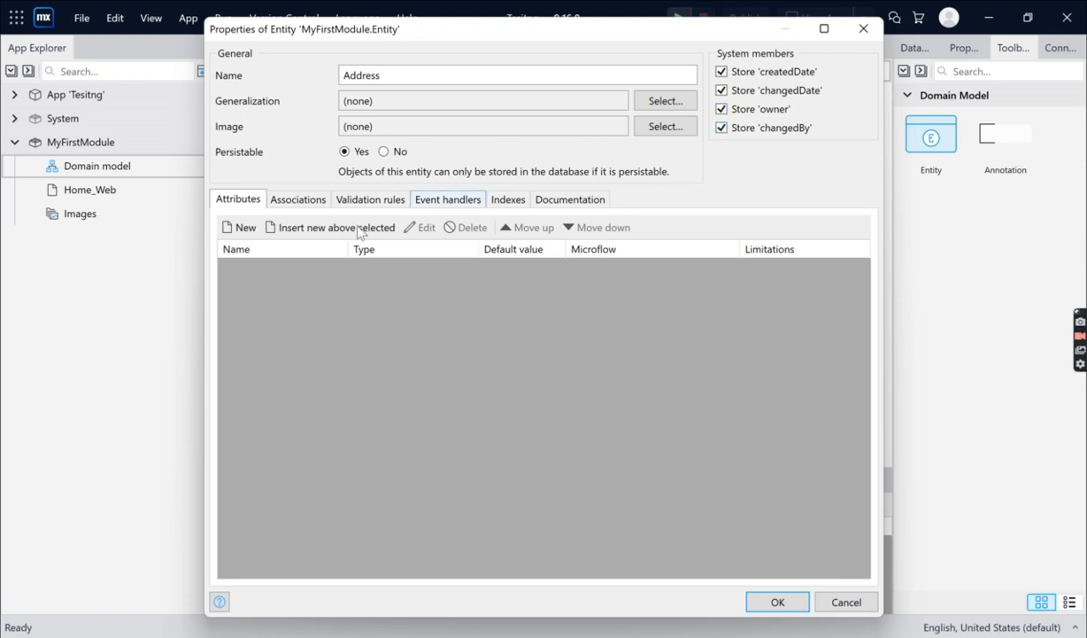
Add a String attribute called add1 to the Address entity, keeping the maximum length of 200
{"action": "left_click", "coordinate": [241, 227]}
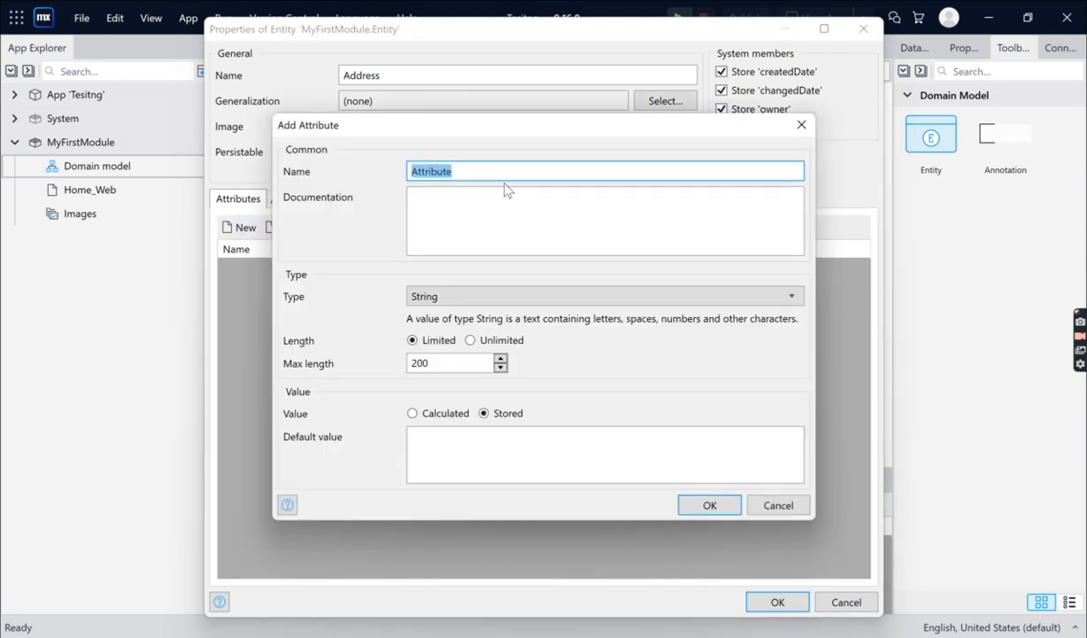
{"action": "type", "text": "city"}
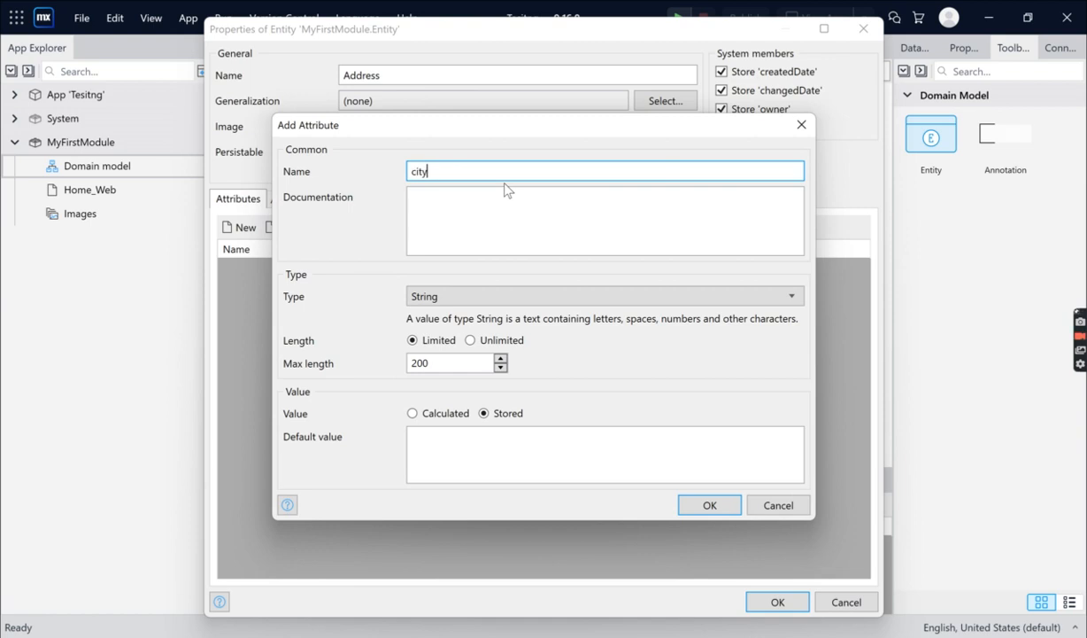
{"action": "key", "text": "BackSpace"}
{"action": "key", "text": "BackSpace"}
{"action": "key", "text": "BackSpace"}
{"action": "key", "text": "BackSpace"}
{"action": "type", "text": "add1"}
{"action": "left_click", "coordinate": [701, 505]}
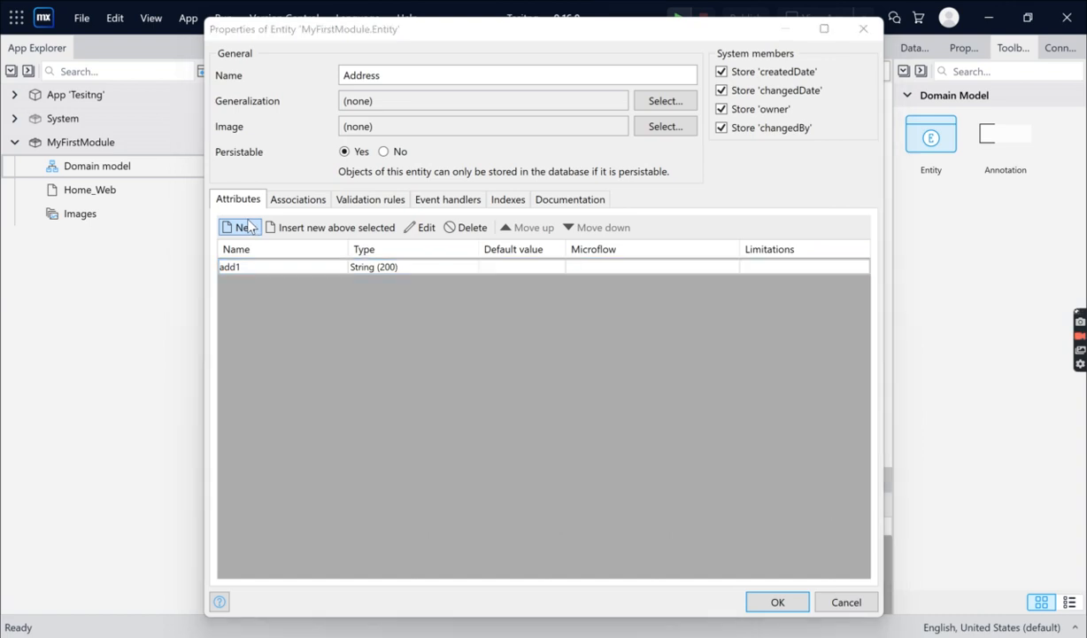
Add a String attribute called city with the default length of 200 and confirm the Address entity
{"action": "left_click", "coordinate": [249, 227]}
{"action": "type", "text": "city"}
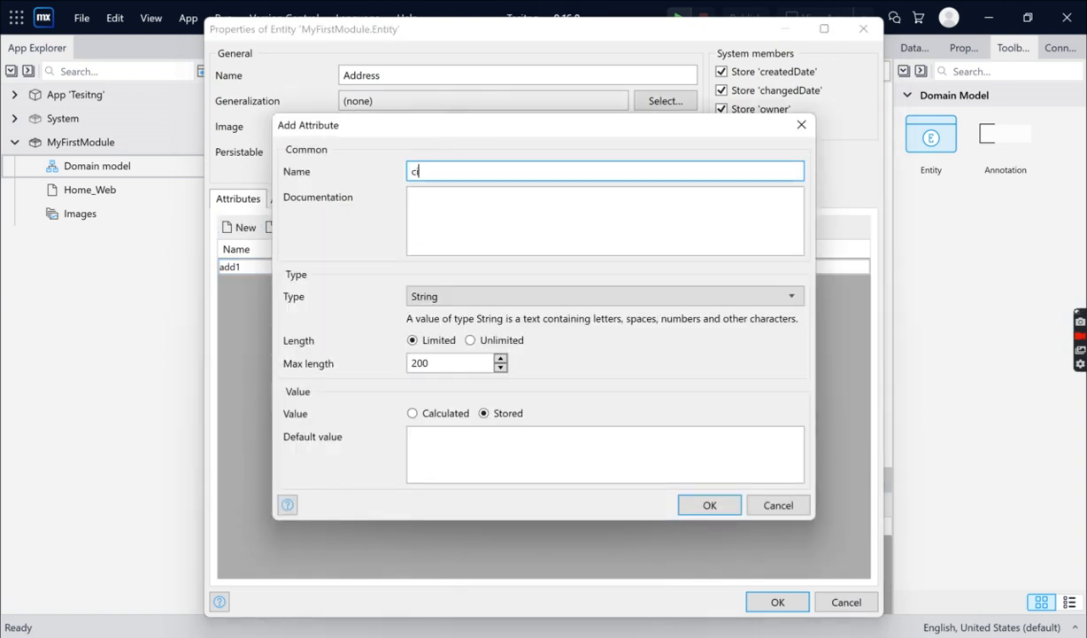
{"action": "left_click", "coordinate": [710, 505]}
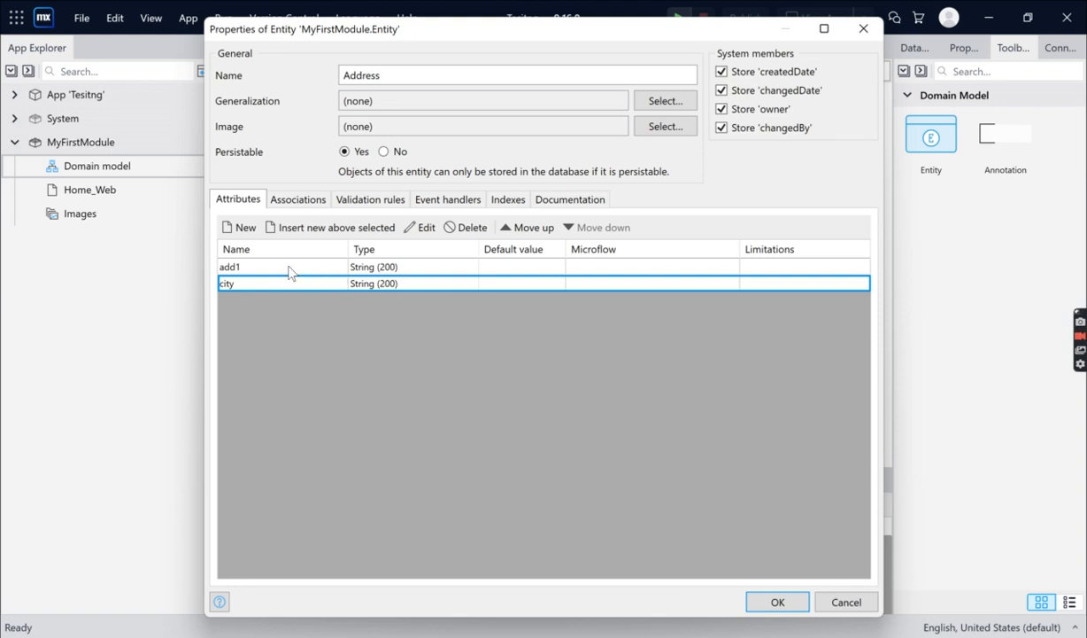
{"action": "left_click", "coordinate": [786, 603]}
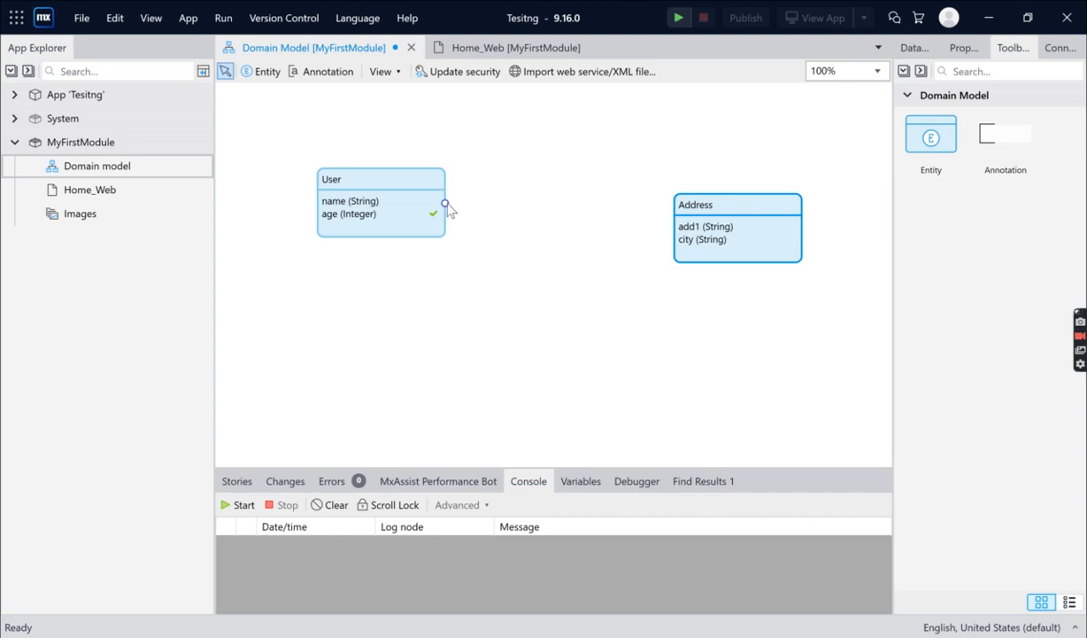
{"action": "left_click_drag", "start_coordinate": [448, 209], "coordinate": [673, 228]}
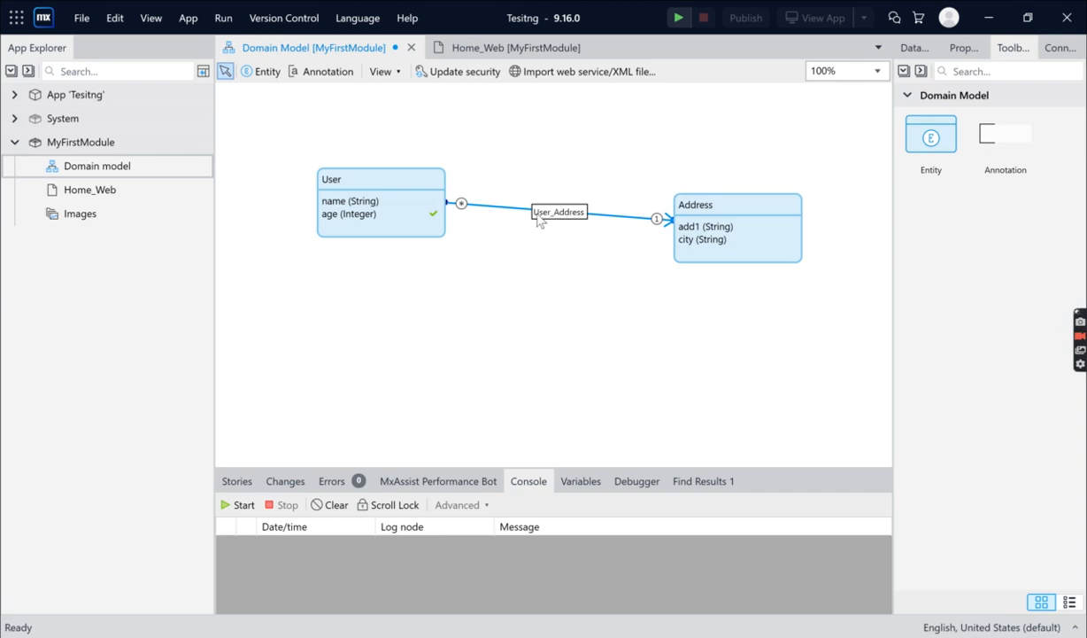
{"action": "double_click", "coordinate": [568, 215]}
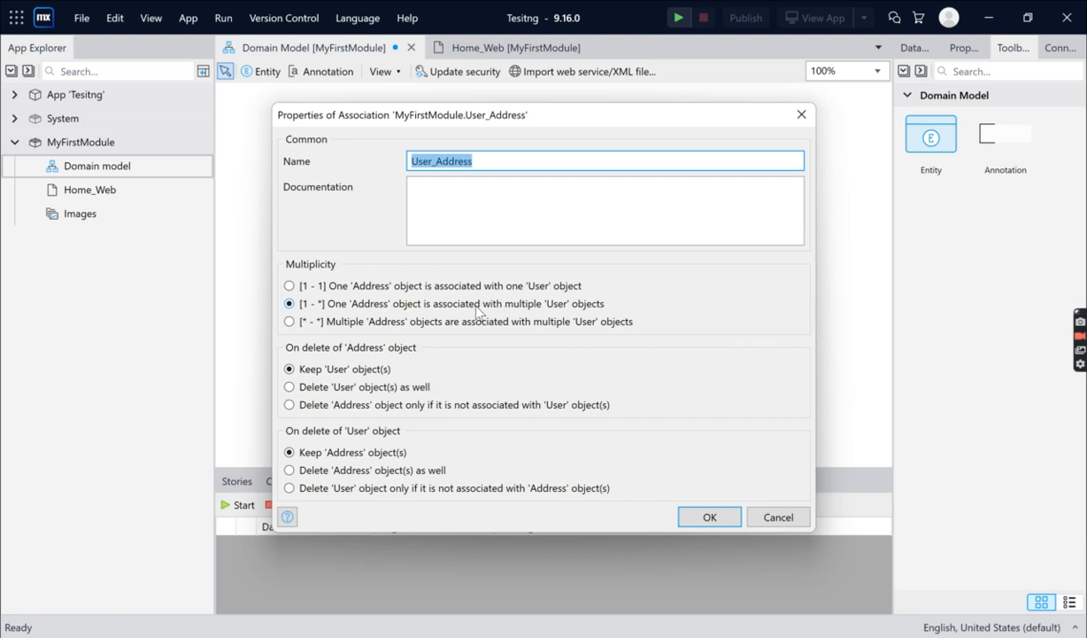
{"action": "left_click", "coordinate": [707, 516]}
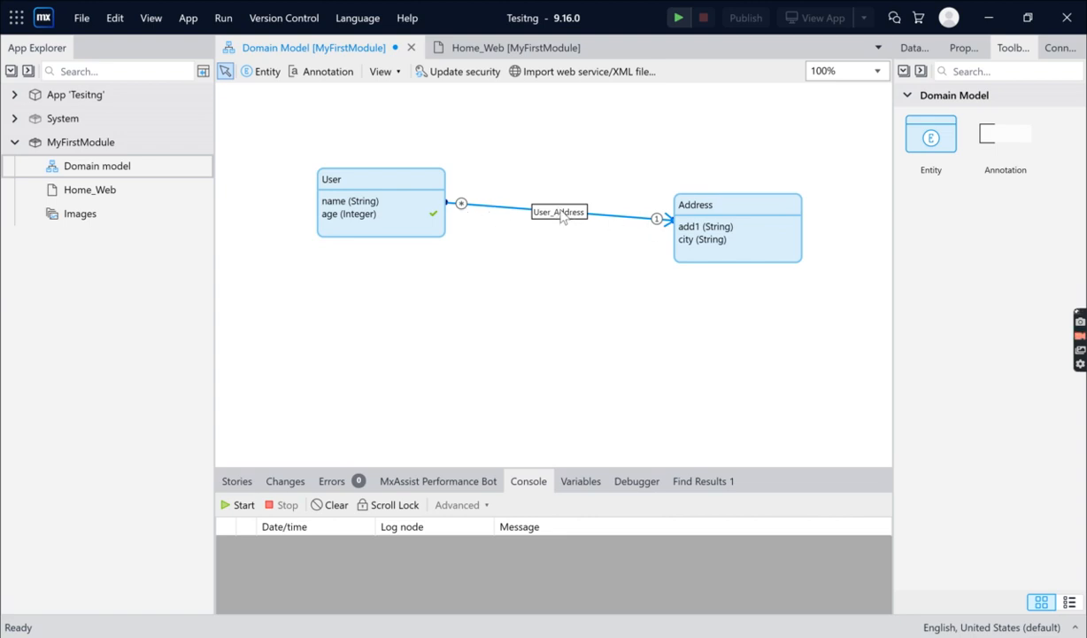
{"action": "key", "text": "Delete"}
Create an association from Address to User with multiplicity one User to multiple Address objects, and save the domain model
{"action": "left_click_drag", "start_coordinate": [673, 226], "coordinate": [447, 200]}
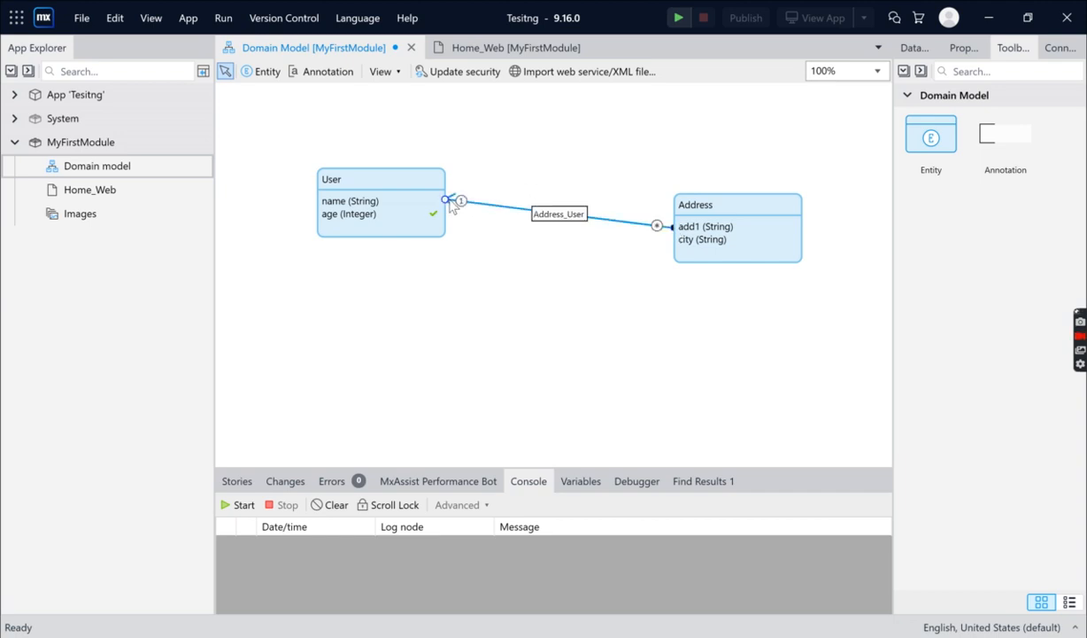
{"action": "double_click", "coordinate": [555, 215]}
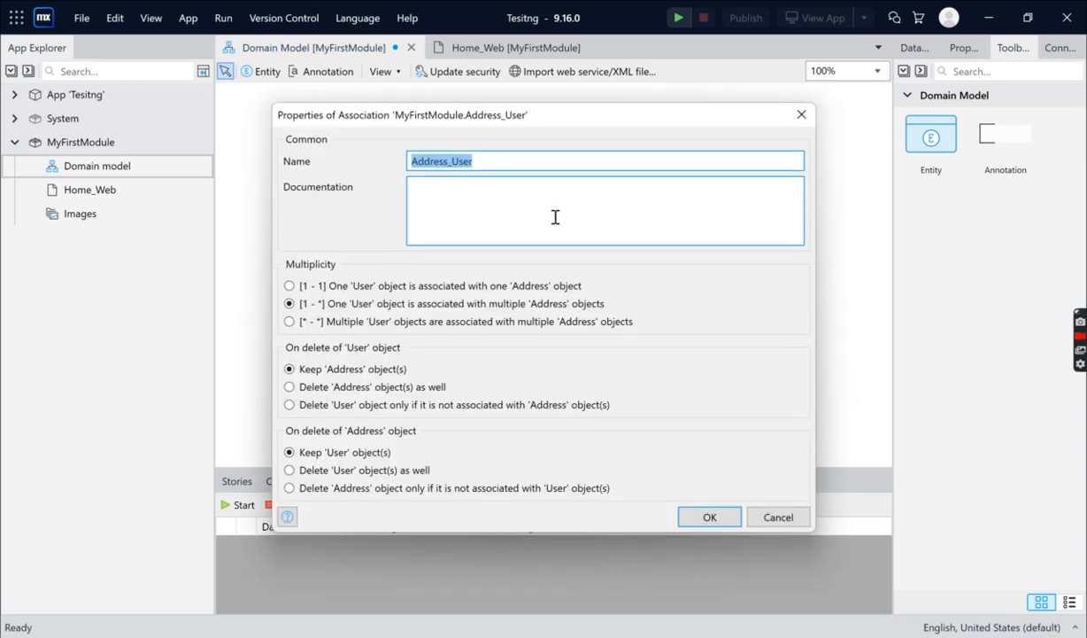
{"action": "left_click", "coordinate": [483, 304]}
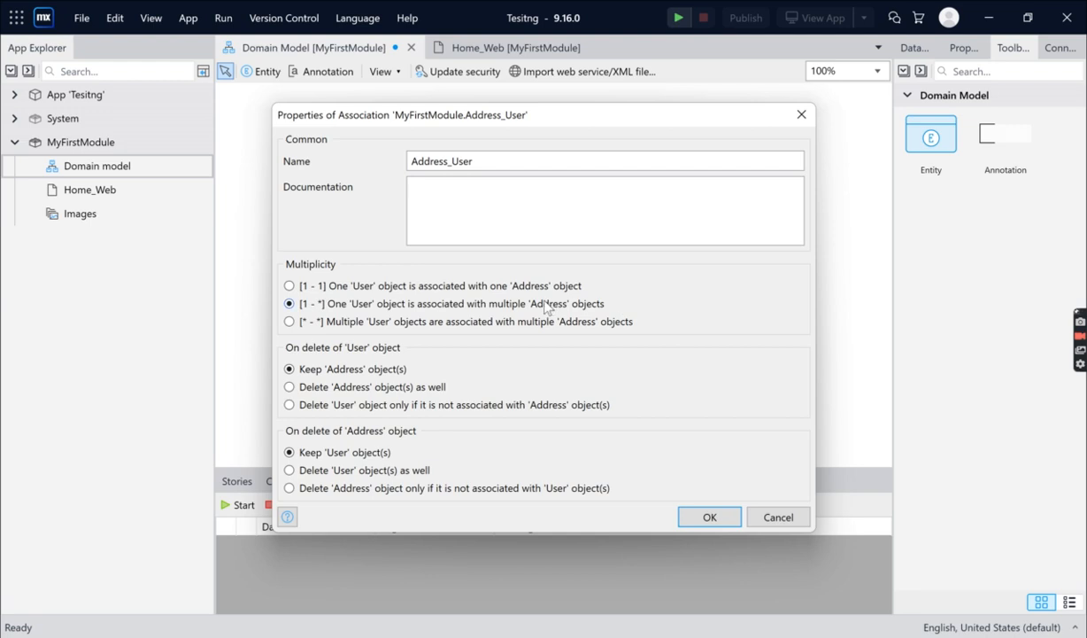
{"action": "left_click", "coordinate": [700, 522]}
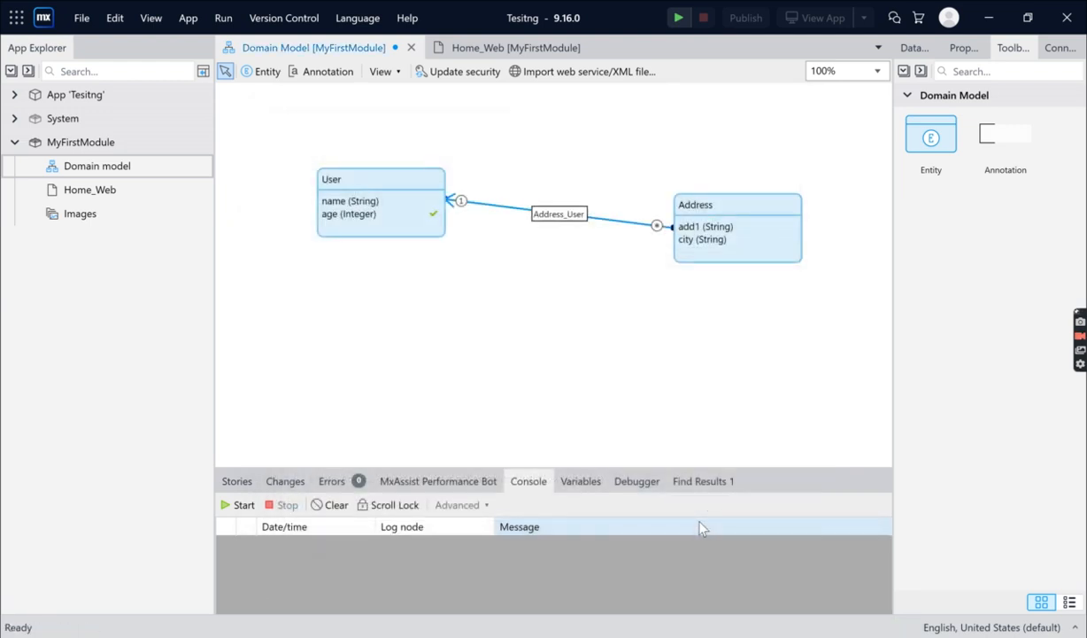
{"action": "key", "text": "ctrl+s"}
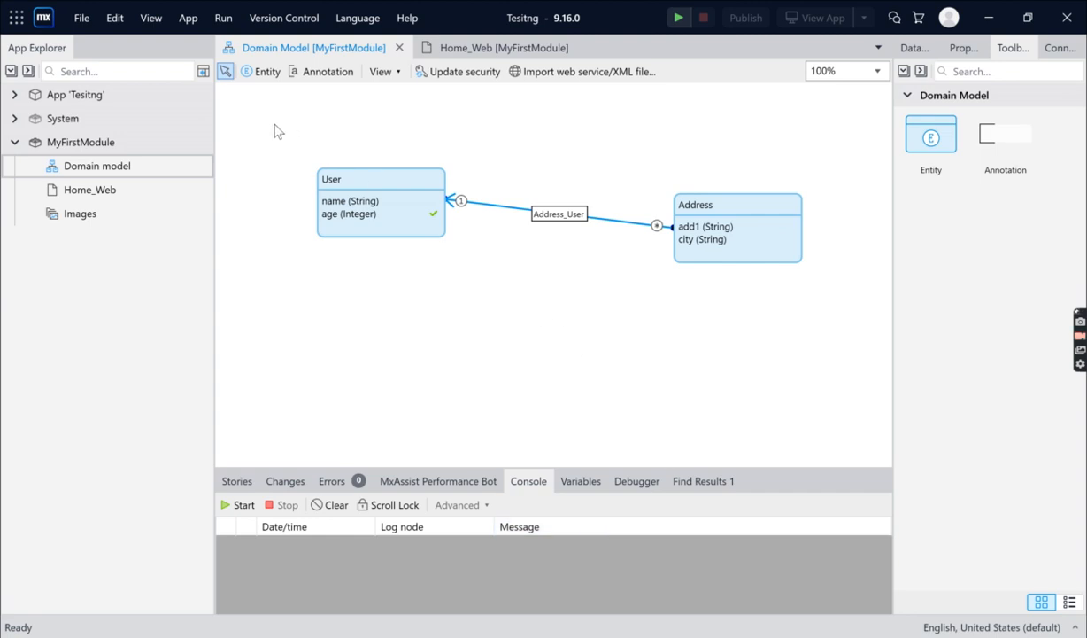